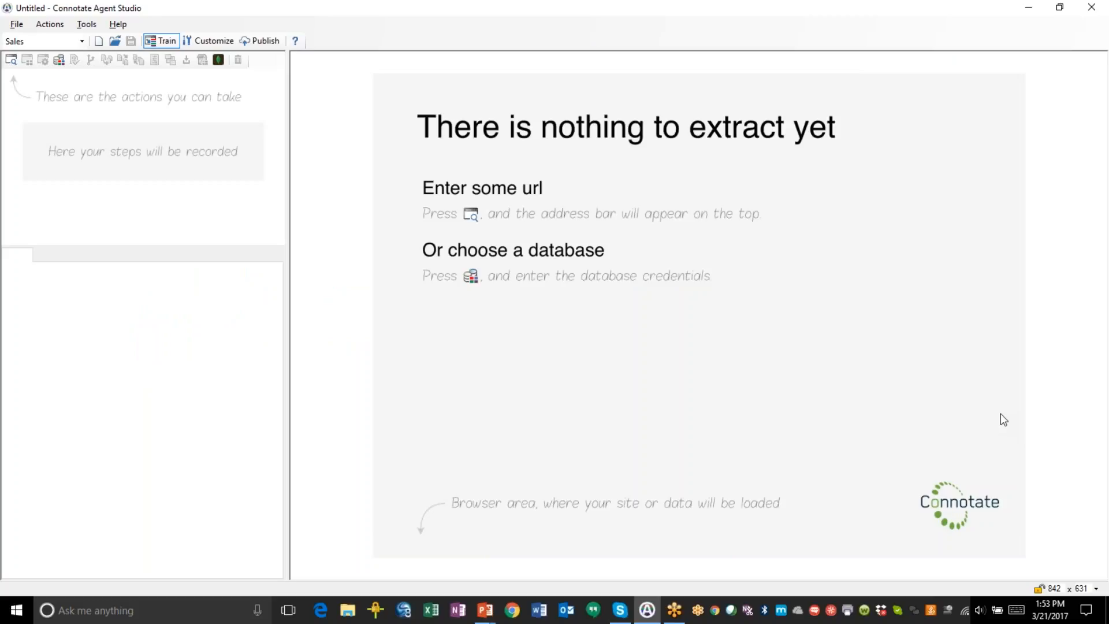
{"action": "left_click", "coordinate": [60, 26]}
{"action": "left_click", "coordinate": [63, 39]}
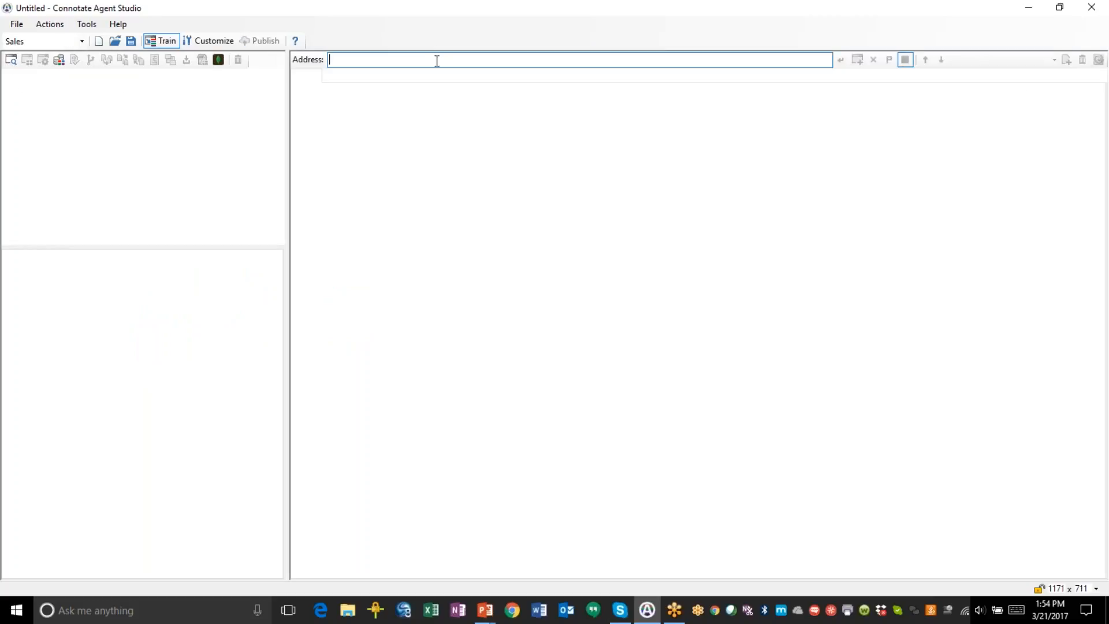
{"action": "type", "text": "http://www.dell.com/learn/us/en/uscorp1/about-dell-leadership"}
{"action": "key", "text": "Return"}
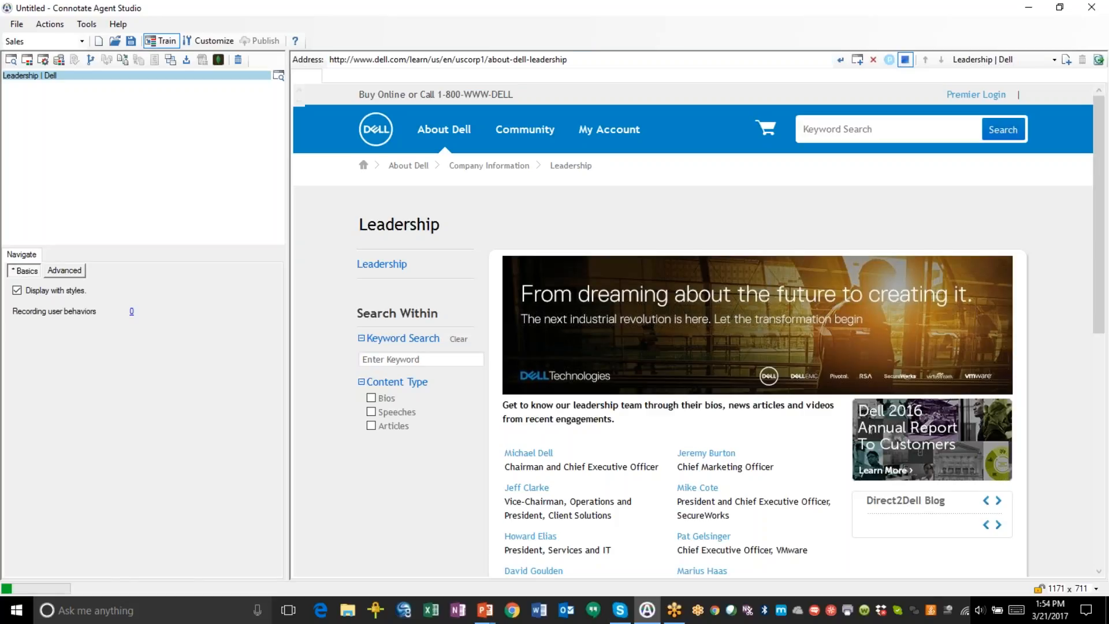
{"action": "left_click", "coordinate": [509, 166]}
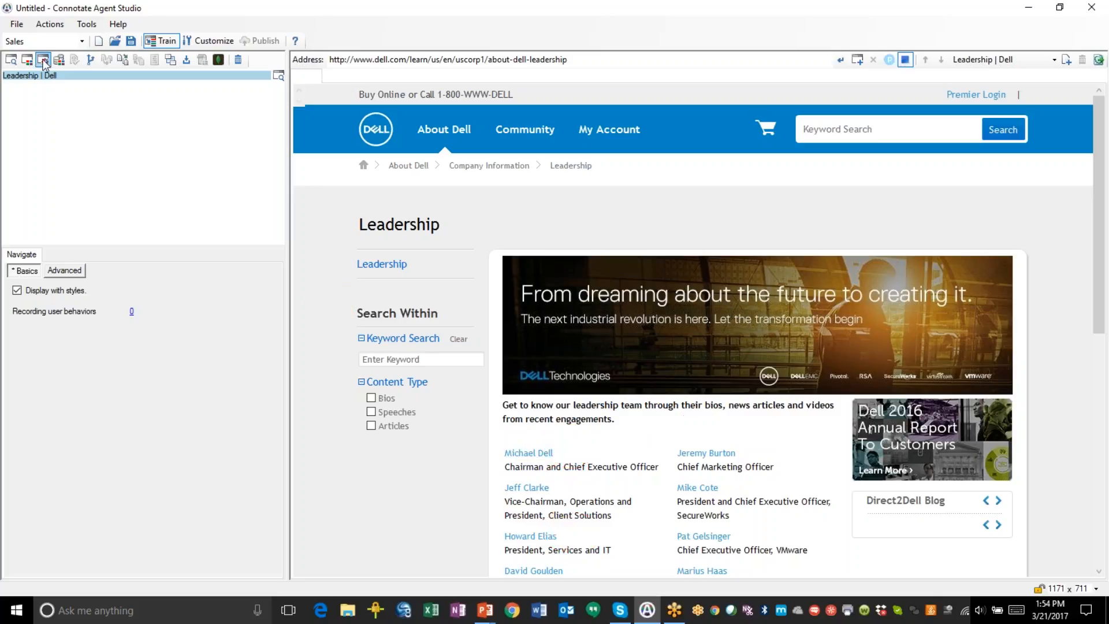
Add a Web Page Extract action to the leadership page and assign it the Sales-ExecBio schema.
{"action": "left_click", "coordinate": [49, 25]}
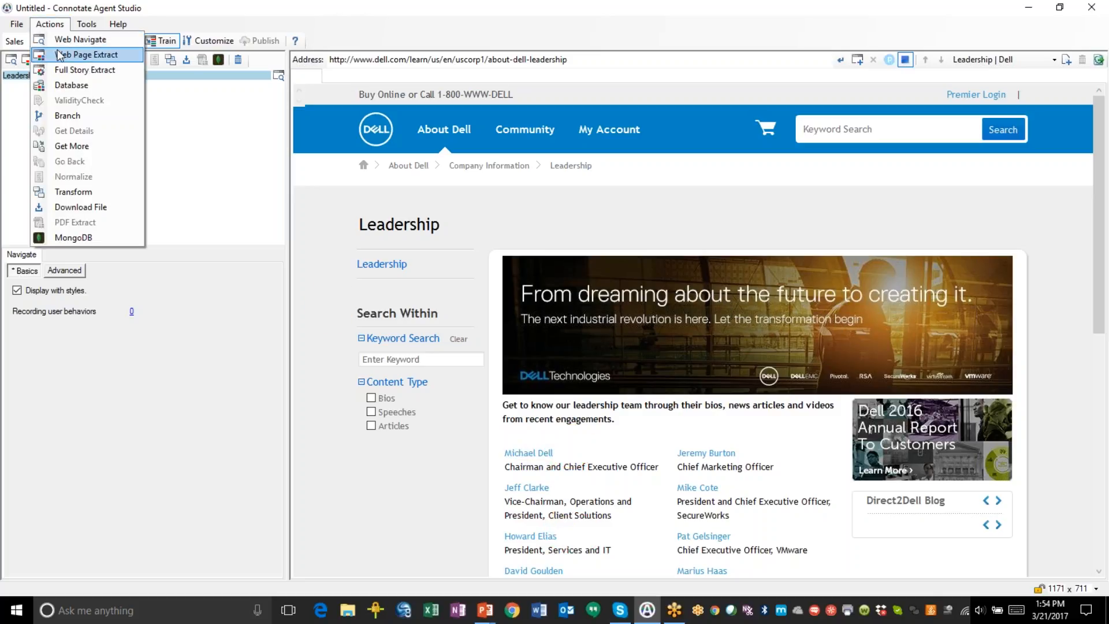
{"action": "left_click", "coordinate": [86, 55]}
{"action": "left_click", "coordinate": [112, 299]}
{"action": "scroll", "coordinate": [136, 446], "scroll_direction": "down", "scroll_amount": 7}
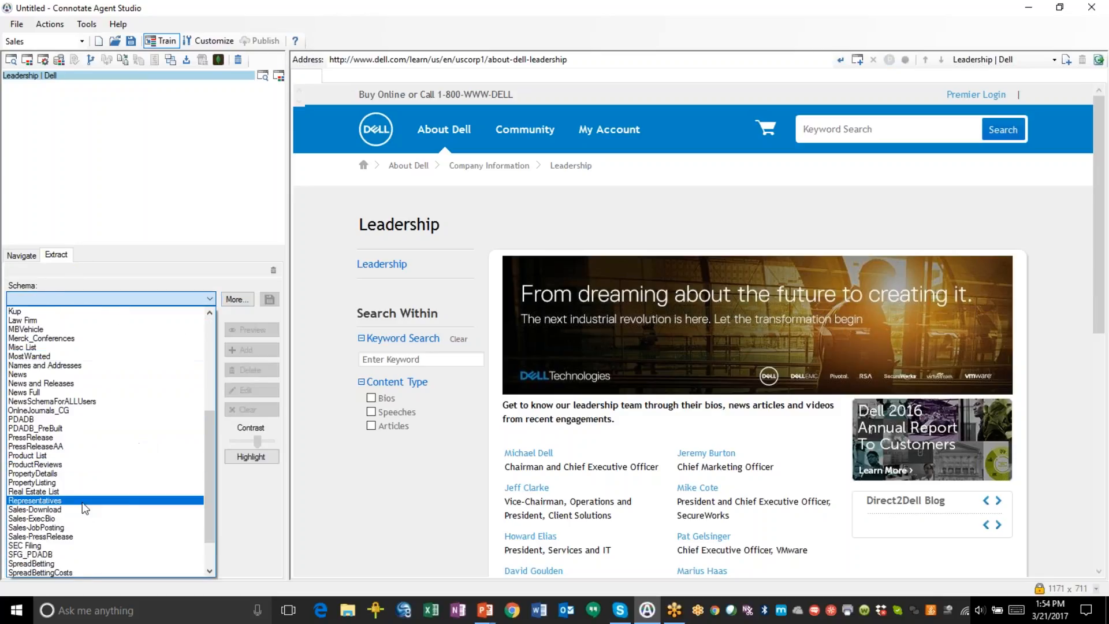
{"action": "left_click", "coordinate": [76, 518]}
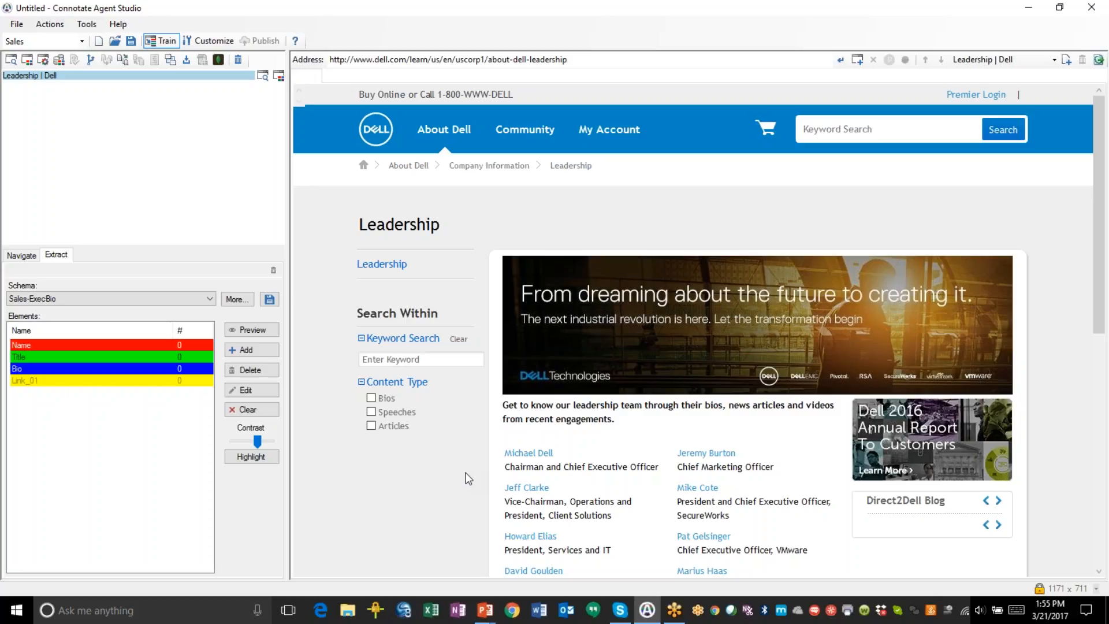
Label the first executive's name in the leadership list as Name and the job title beneath it as Title.
{"action": "left_click", "coordinate": [526, 452]}
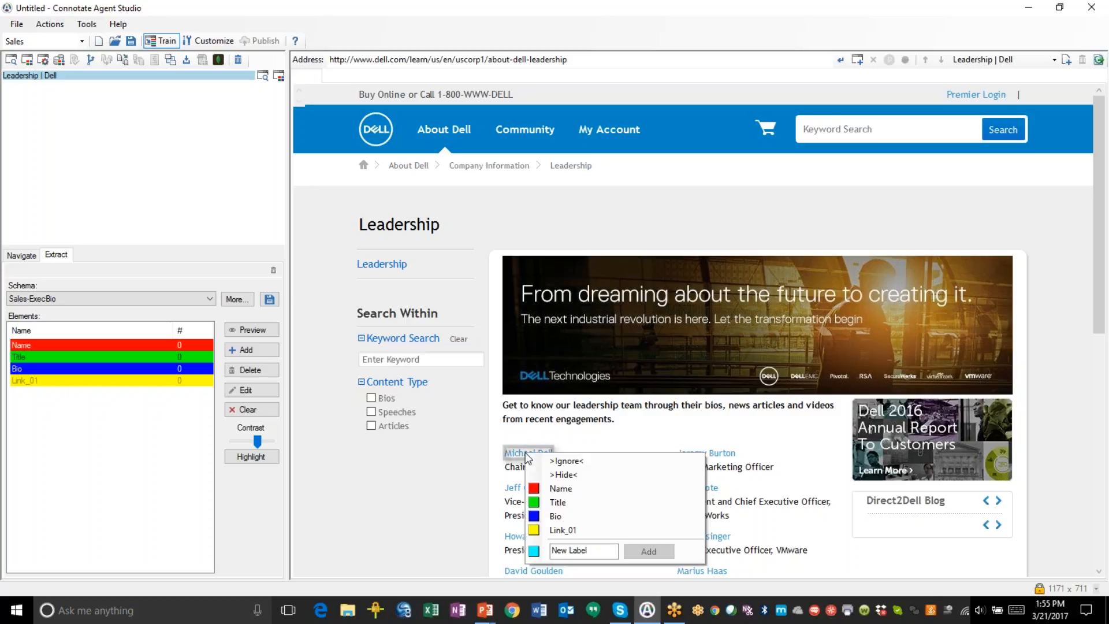
{"action": "left_click", "coordinate": [548, 489]}
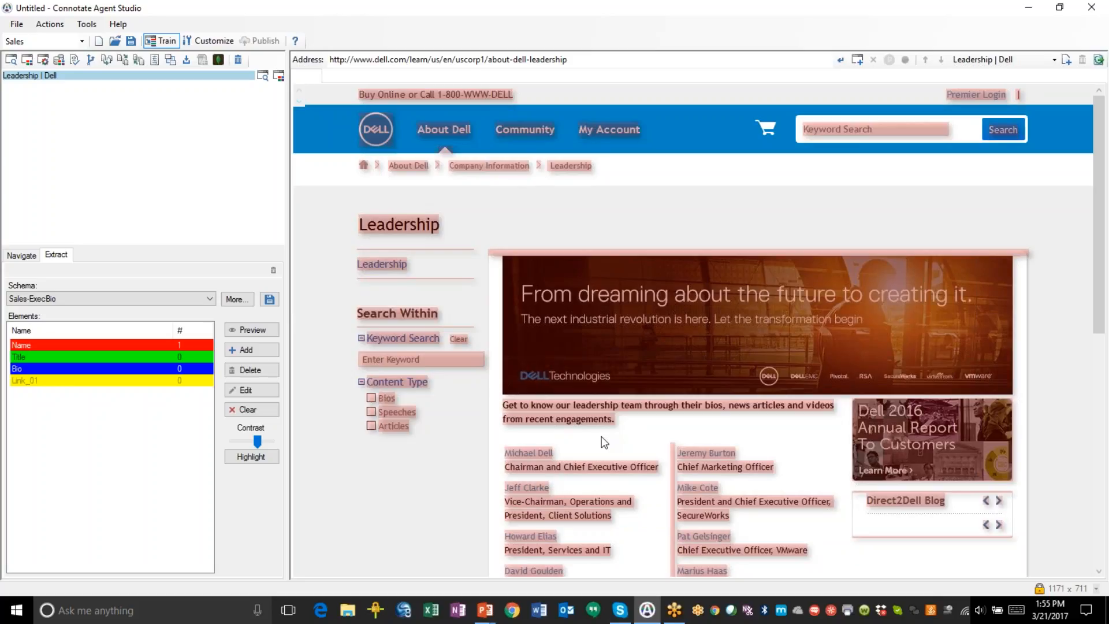
{"action": "left_click", "coordinate": [588, 468]}
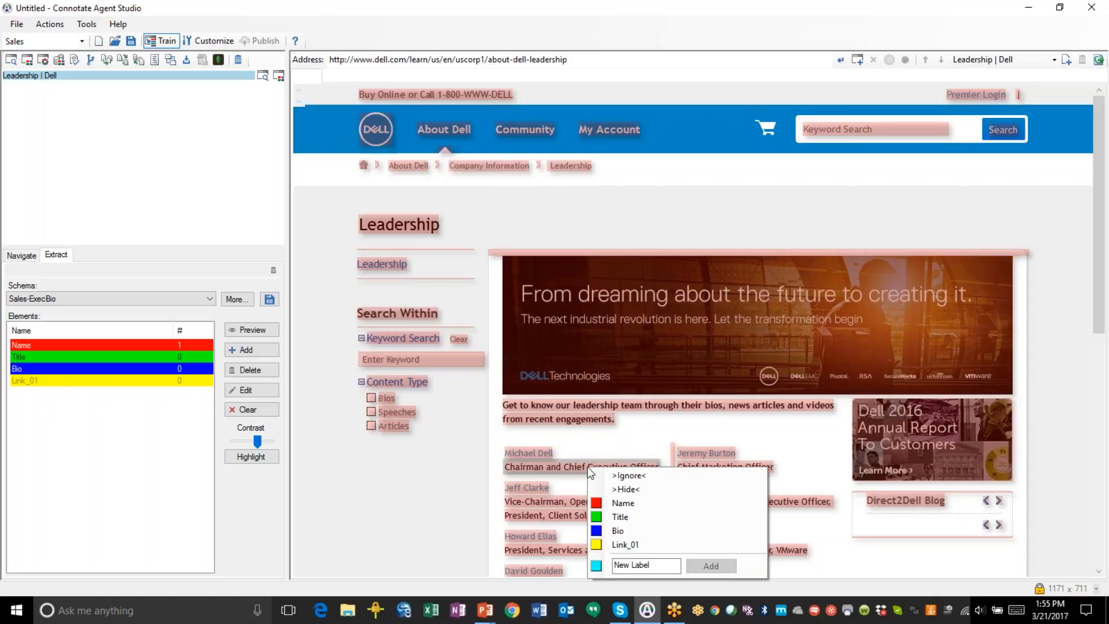
{"action": "left_click", "coordinate": [620, 518]}
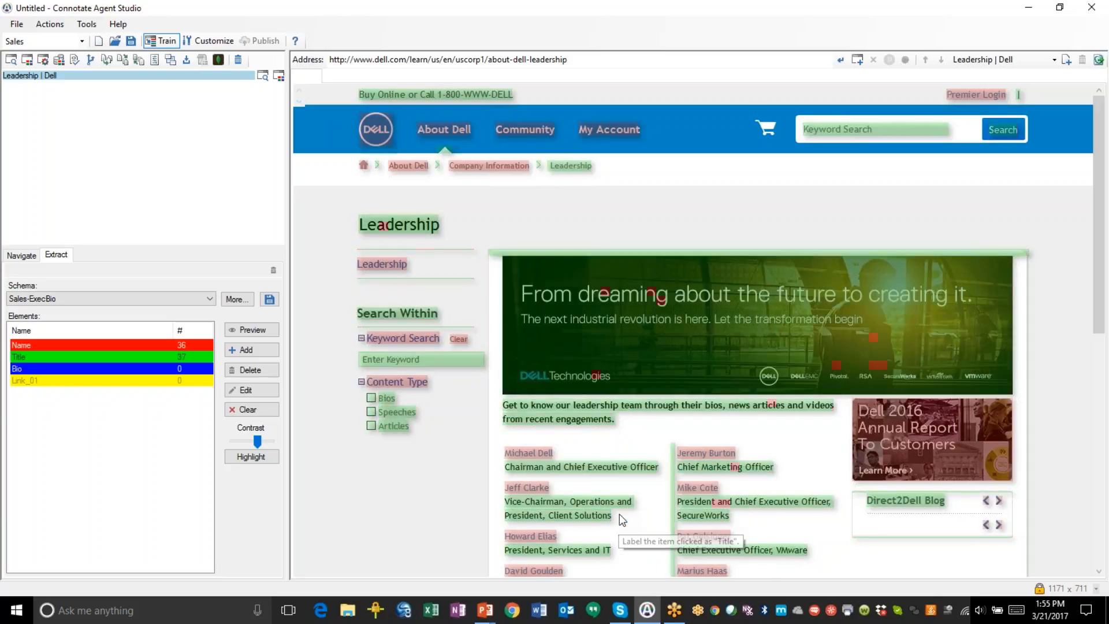
Mark the Leadership page heading as ignored and check the labels down the whole executive list.
{"action": "left_click", "coordinate": [411, 227]}
{"action": "left_click", "coordinate": [432, 231]}
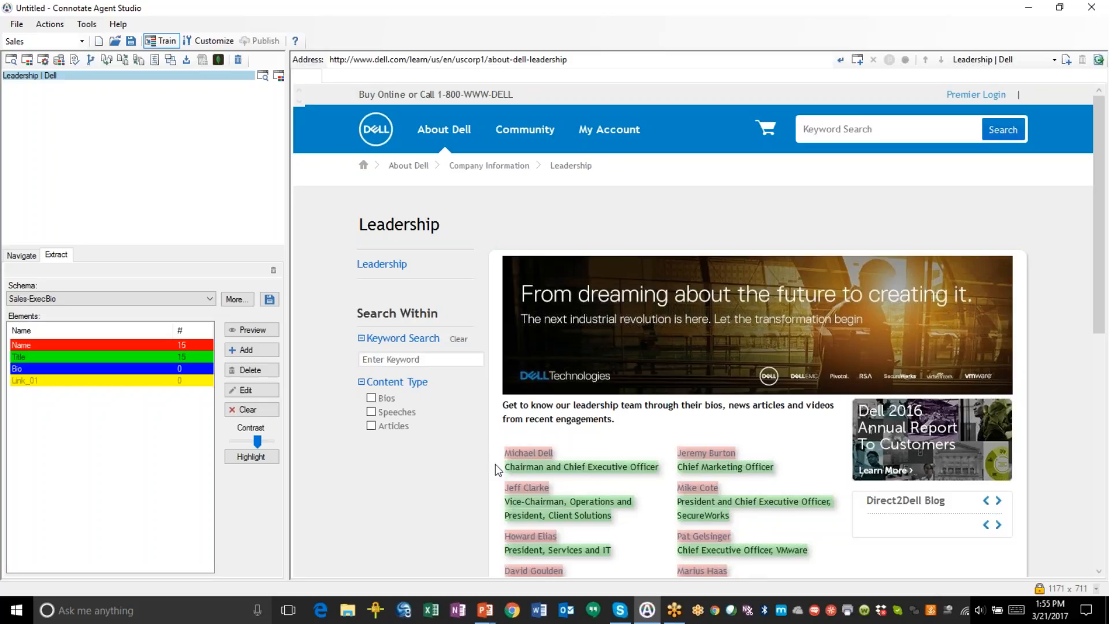
{"action": "scroll", "coordinate": [491, 484], "scroll_direction": "down", "scroll_amount": 2}
{"action": "scroll", "coordinate": [488, 480], "scroll_direction": "down", "scroll_amount": 1}
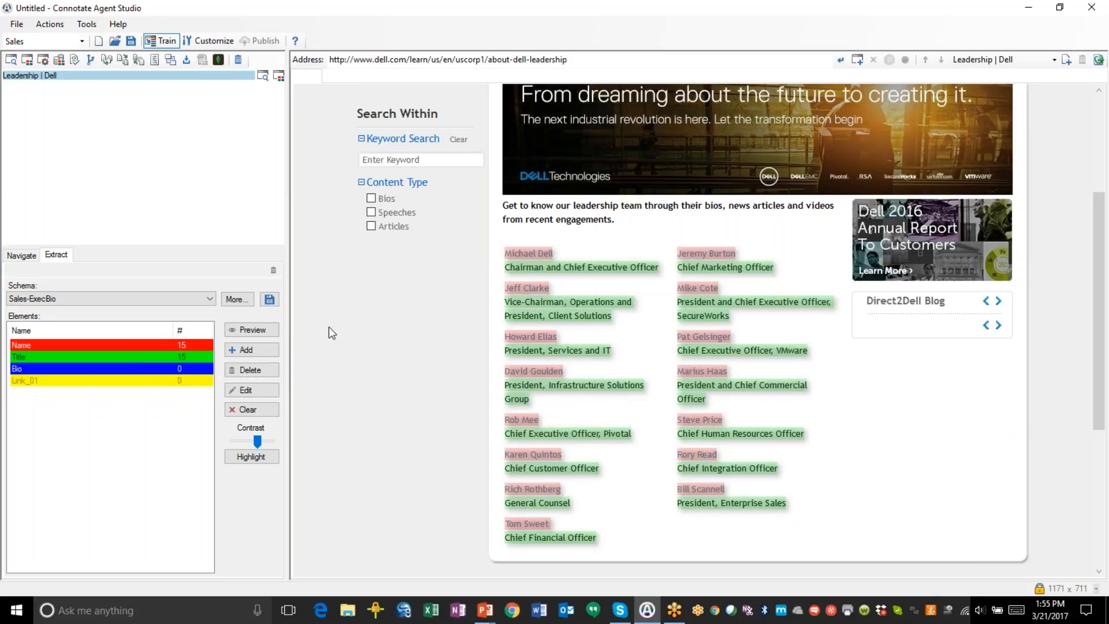
Preview the extracted name and title records, look through them, and close the preview.
{"action": "left_click", "coordinate": [267, 334]}
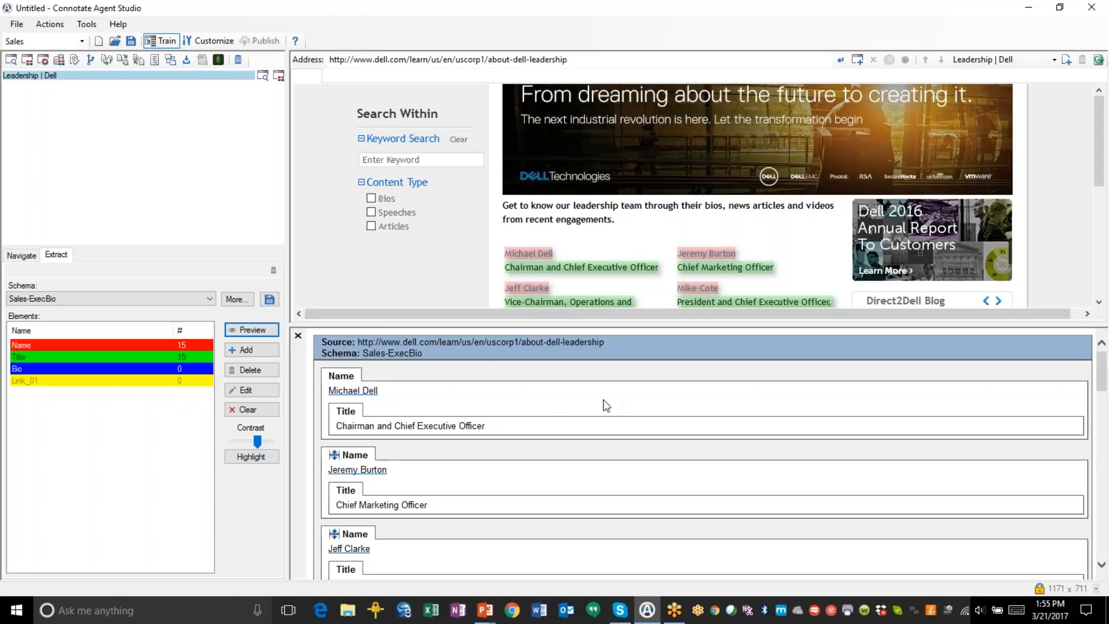
{"action": "scroll", "coordinate": [606, 405], "scroll_direction": "down", "scroll_amount": 5}
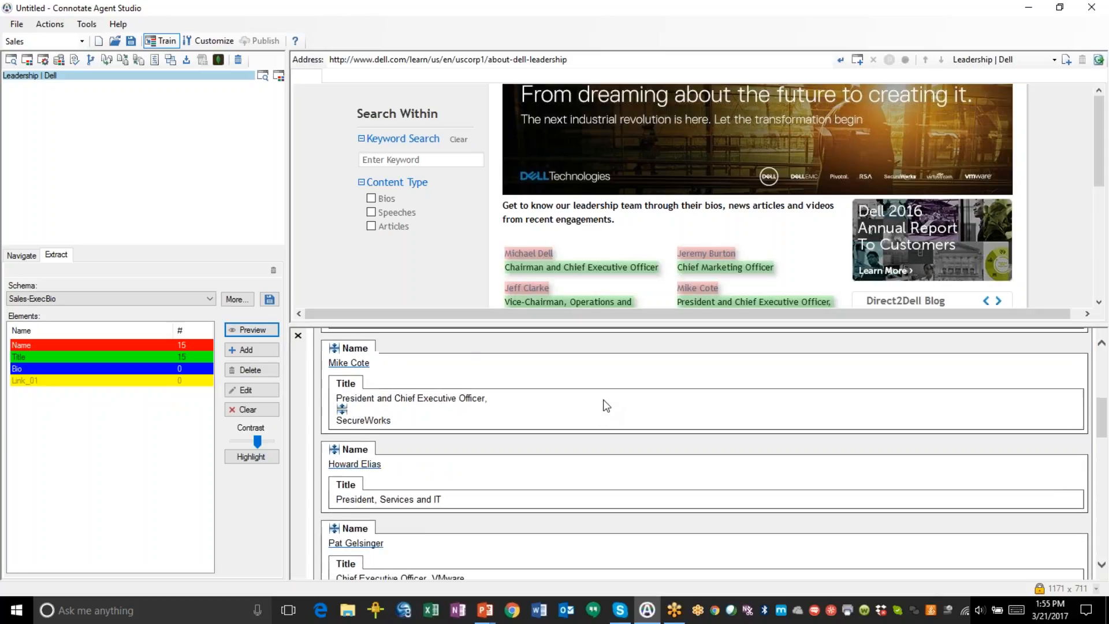
{"action": "scroll", "coordinate": [606, 405], "scroll_direction": "down", "scroll_amount": 6}
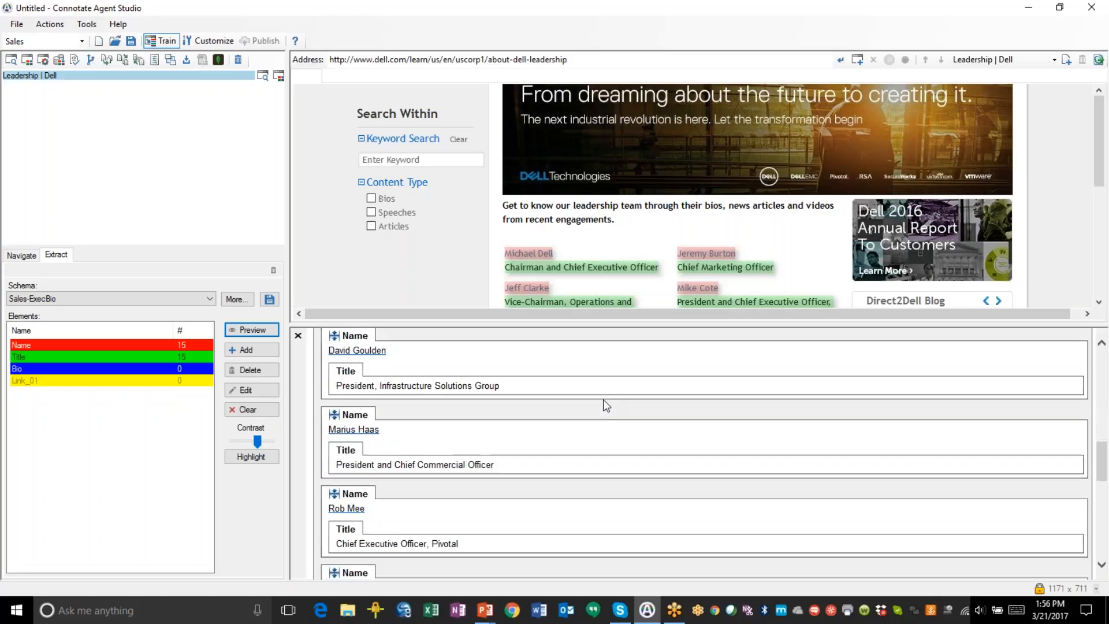
{"action": "left_click", "coordinate": [298, 336]}
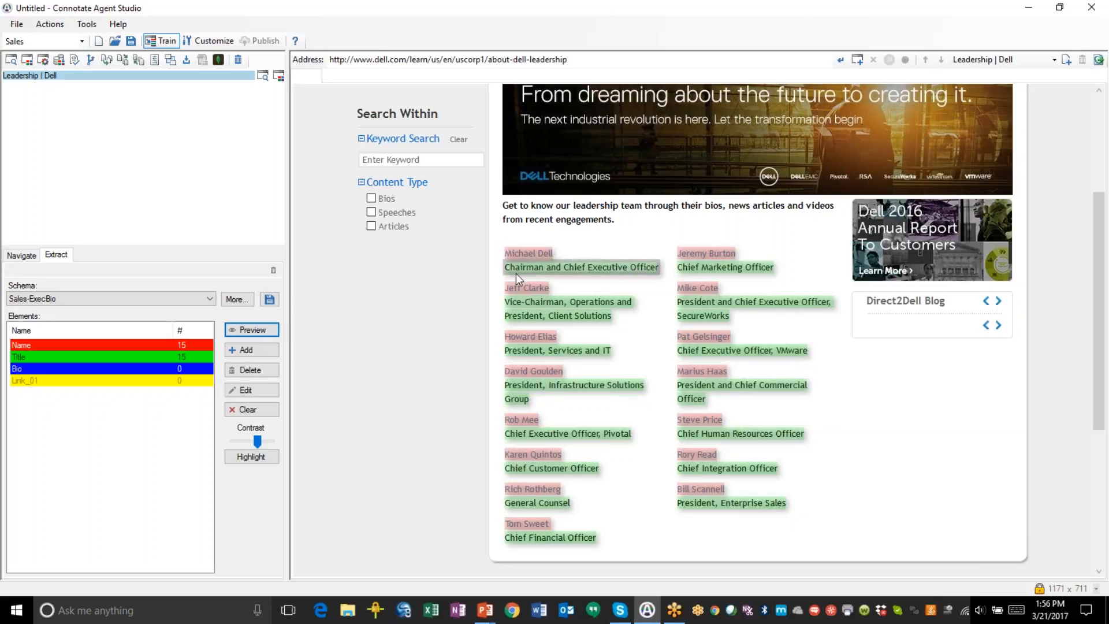
Add a Get Details action on the Name element of Sales-ExecBio, generate the set, and list the discovered sample pages.
{"action": "left_click", "coordinate": [50, 25]}
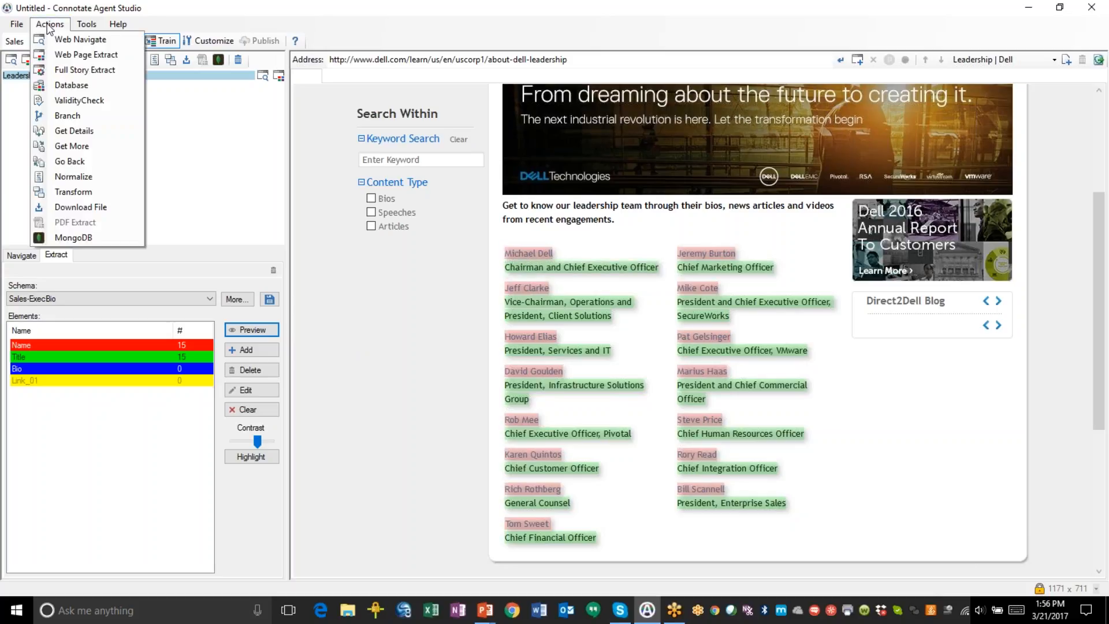
{"action": "left_click", "coordinate": [68, 130]}
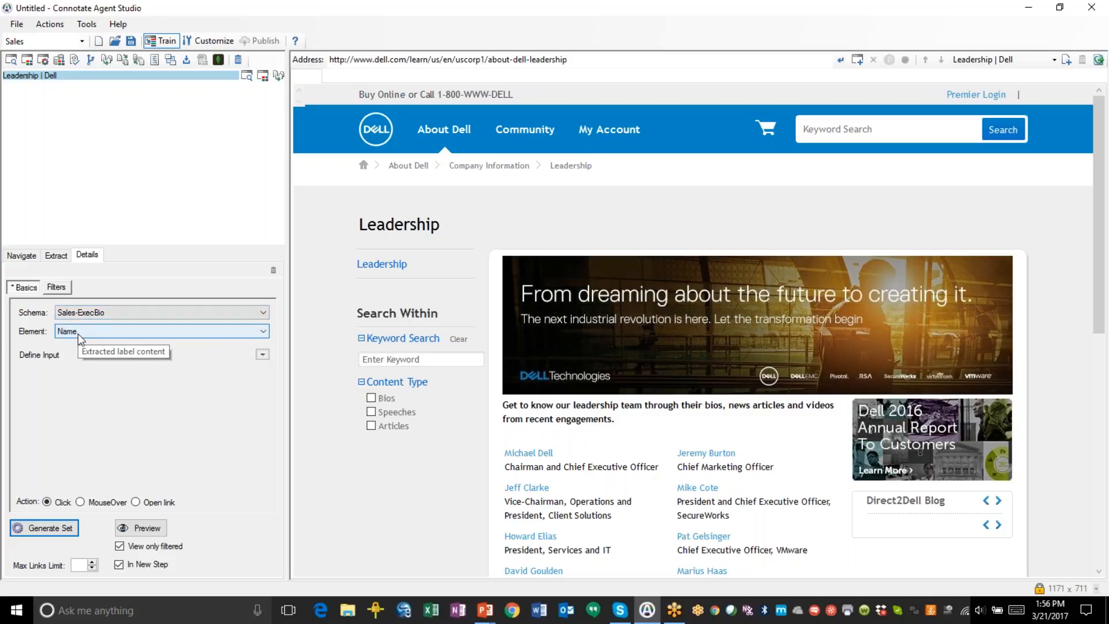
{"action": "left_click", "coordinate": [54, 532]}
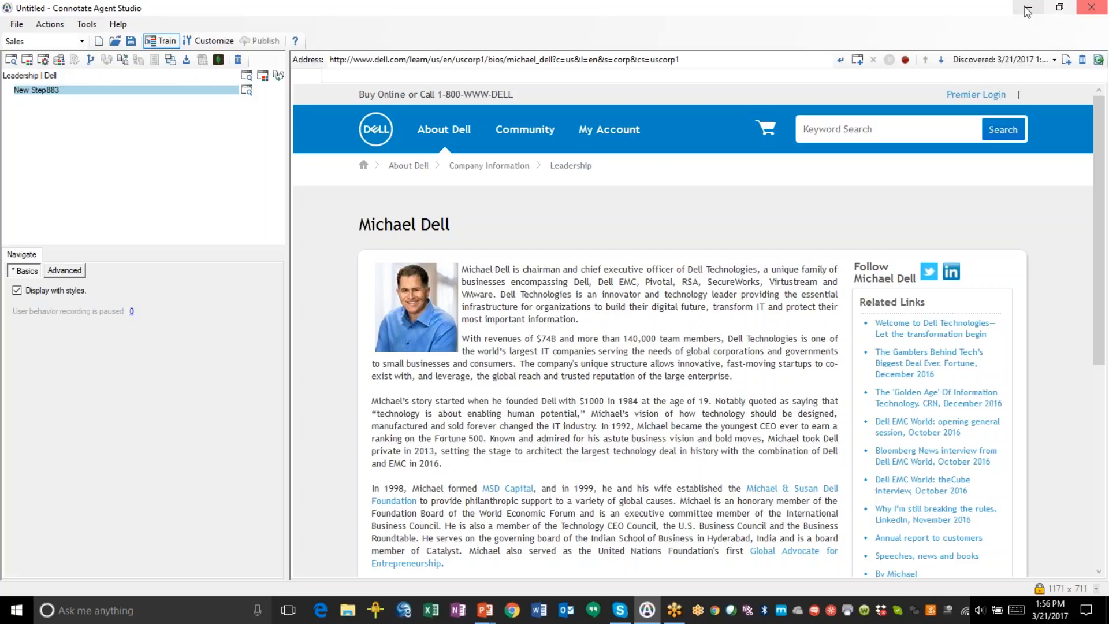
{"action": "left_click", "coordinate": [1003, 60]}
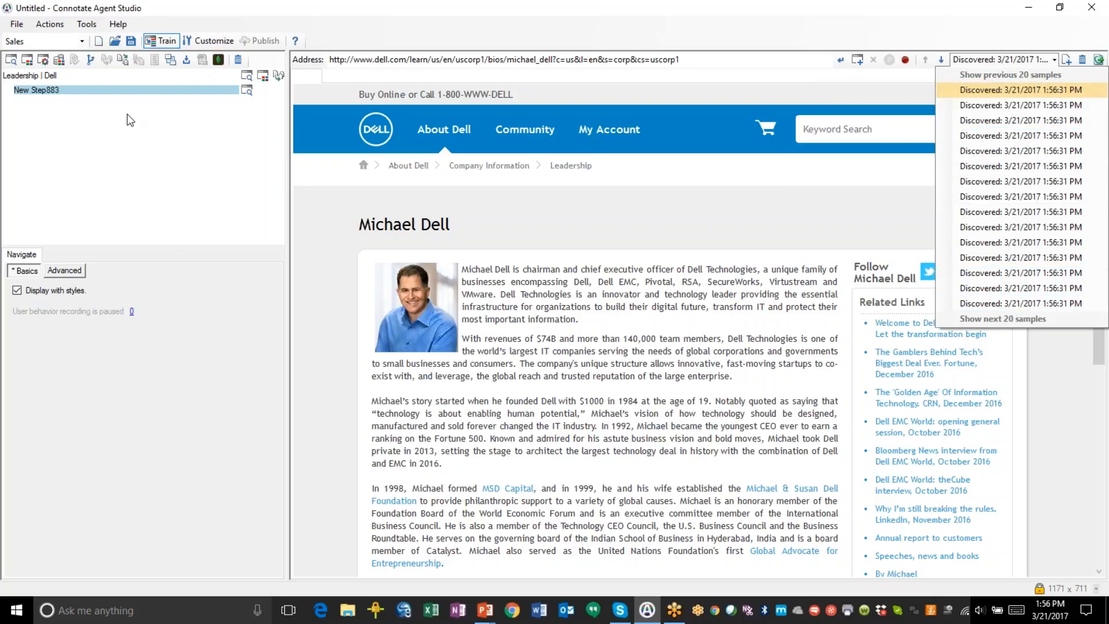
Add a Web Page Extract action to the executive detail page step with the Sales-ExecBio schema.
{"action": "left_click", "coordinate": [48, 24]}
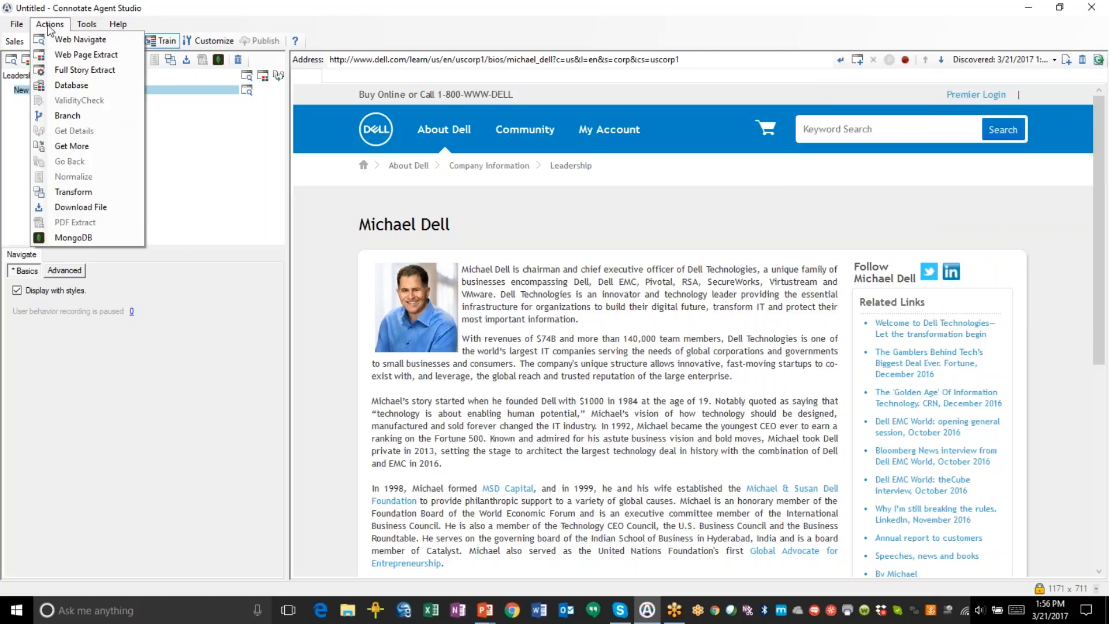
{"action": "left_click", "coordinate": [62, 58]}
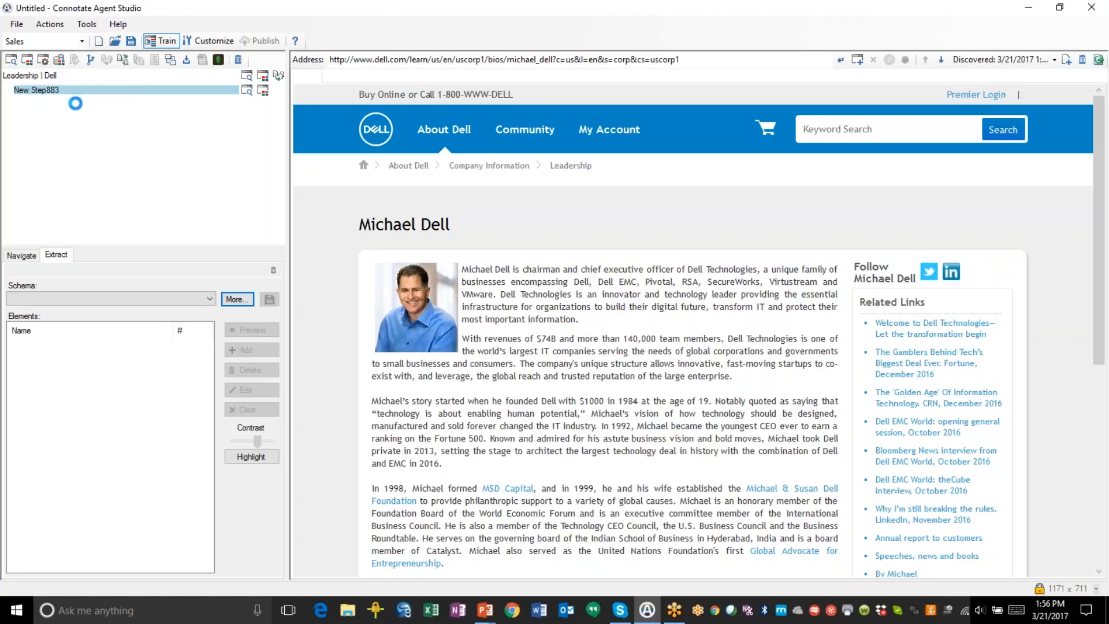
{"action": "left_click", "coordinate": [202, 297]}
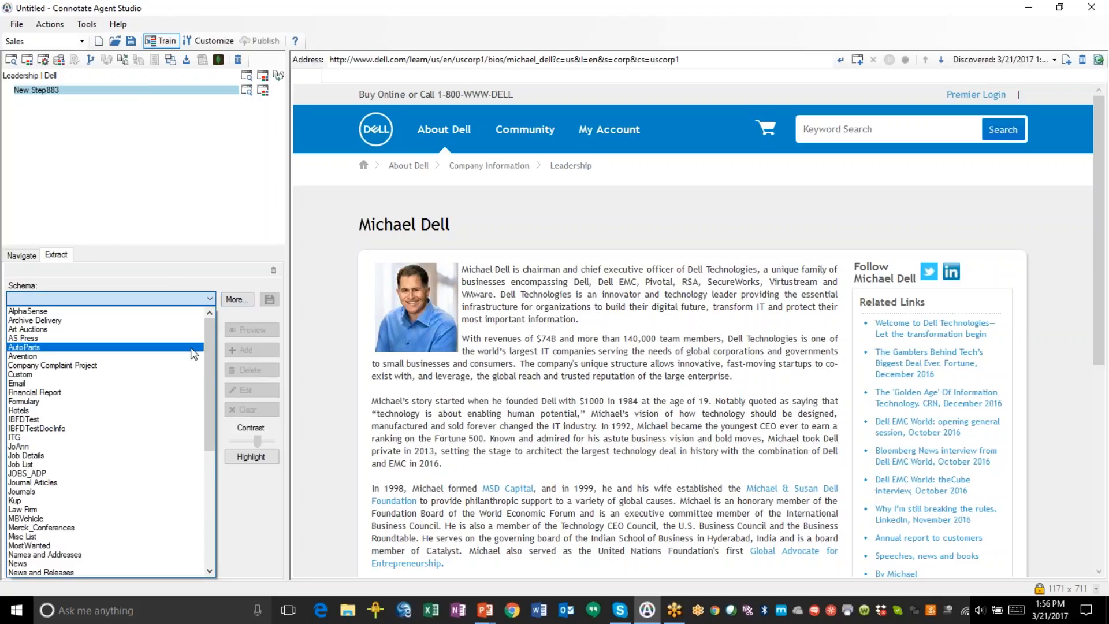
{"action": "scroll", "coordinate": [178, 421], "scroll_direction": "down", "scroll_amount": 3}
{"action": "scroll", "coordinate": [172, 419], "scroll_direction": "down", "scroll_amount": 4}
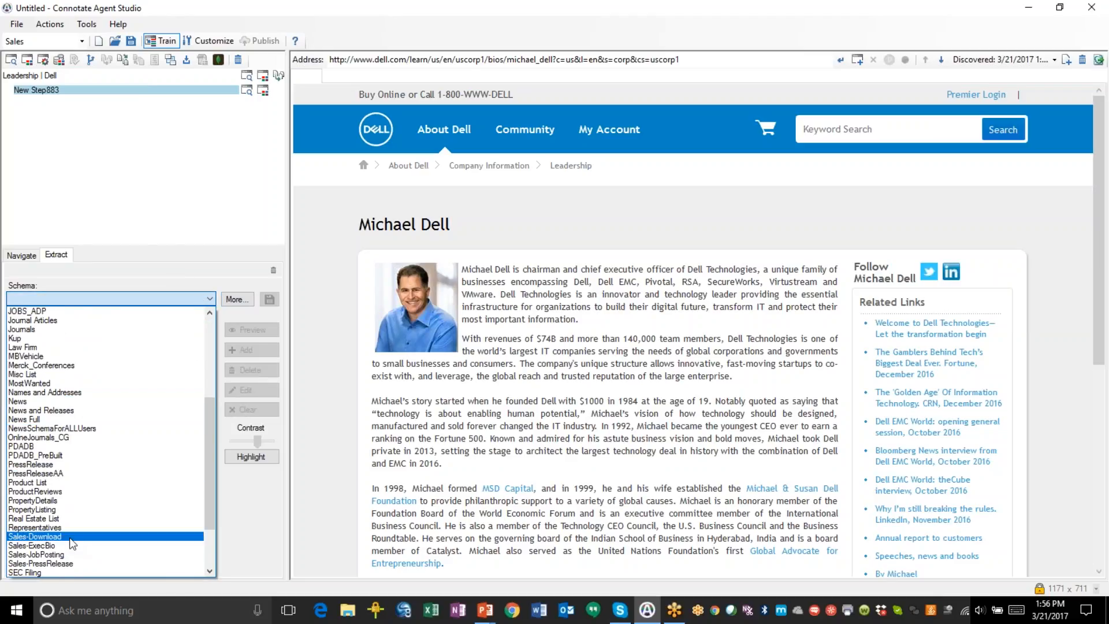
{"action": "left_click", "coordinate": [69, 545]}
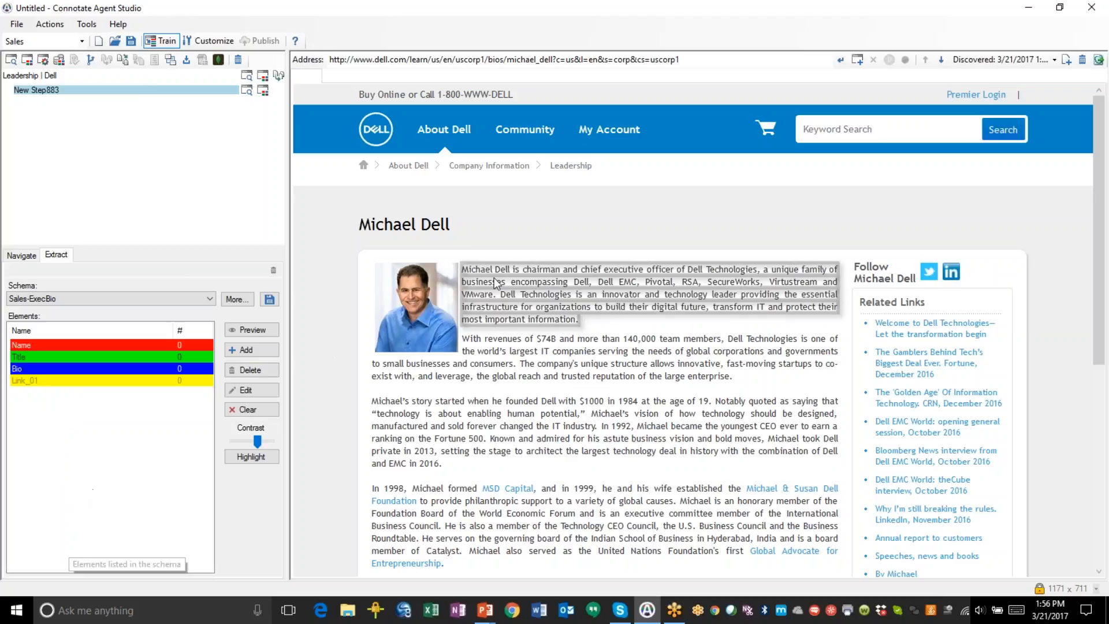
Label the first biography paragraph as Bio and mark the executive's photo as ignored.
{"action": "left_click", "coordinate": [544, 293]}
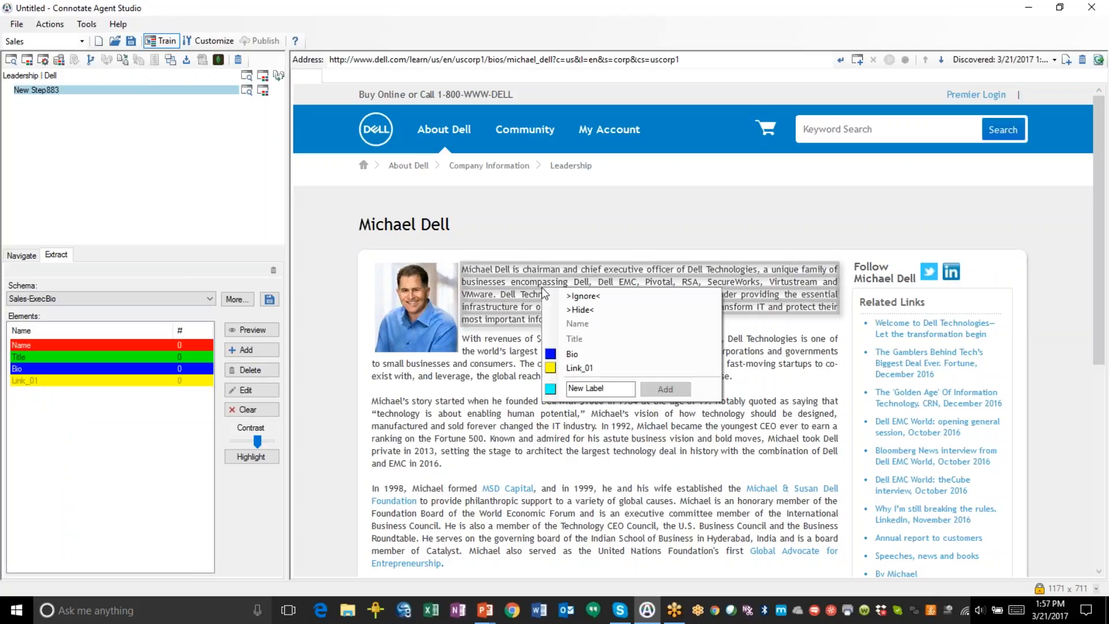
{"action": "left_click", "coordinate": [567, 353]}
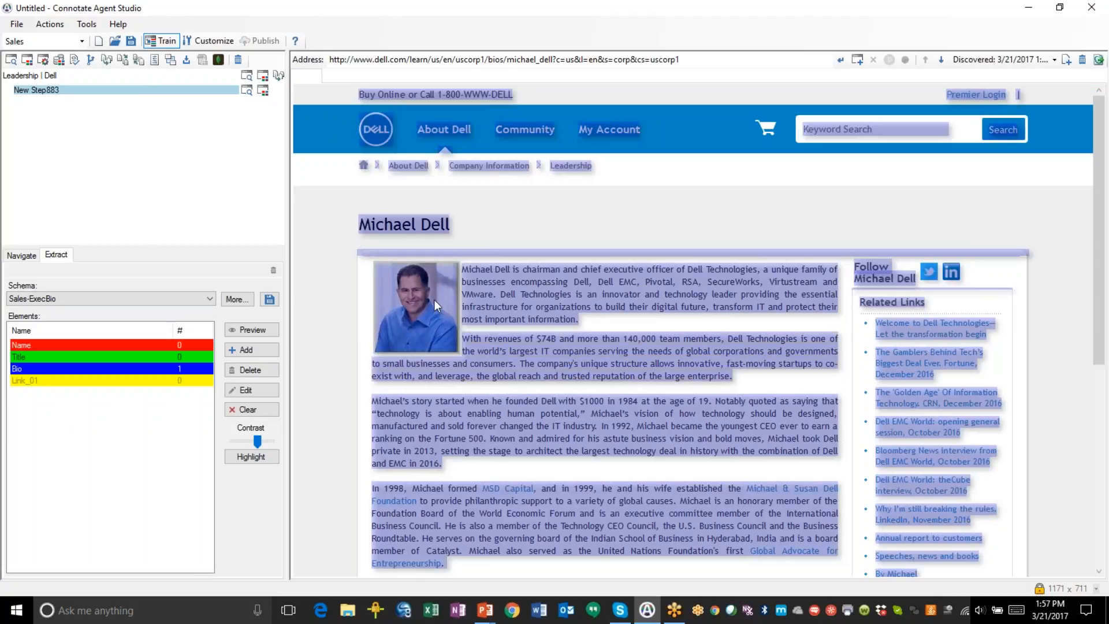
{"action": "left_click", "coordinate": [435, 300]}
{"action": "left_click", "coordinate": [461, 306]}
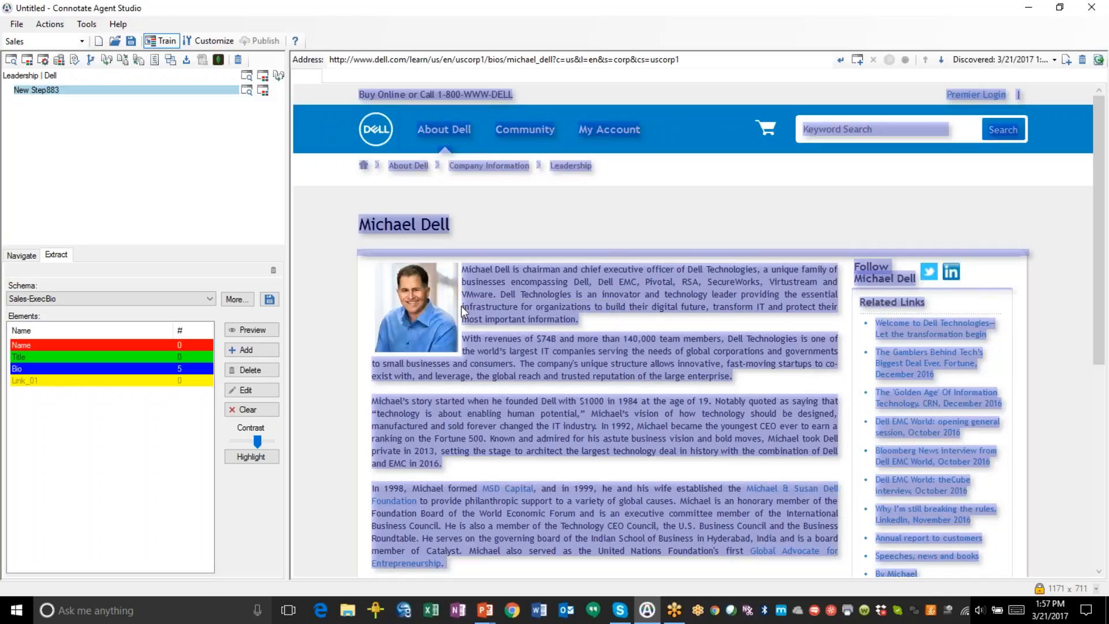
Mark the executive's name heading and the Follow sidebar heading as ignored, and check that only the biography paragraphs carry the Bio label.
{"action": "left_click", "coordinate": [426, 224]}
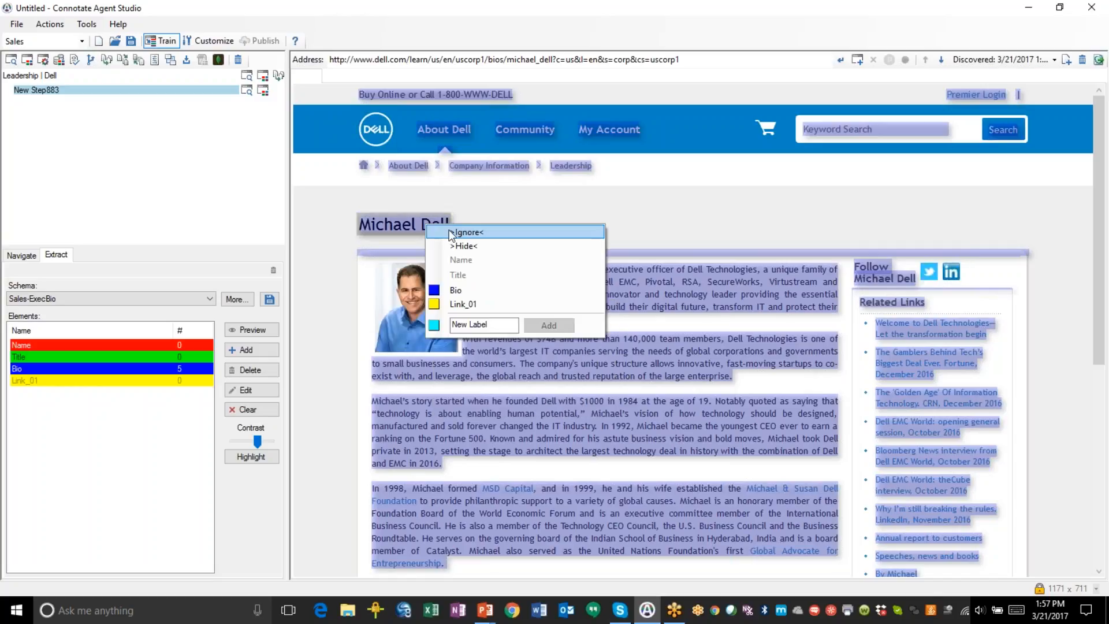
{"action": "left_click", "coordinate": [450, 231]}
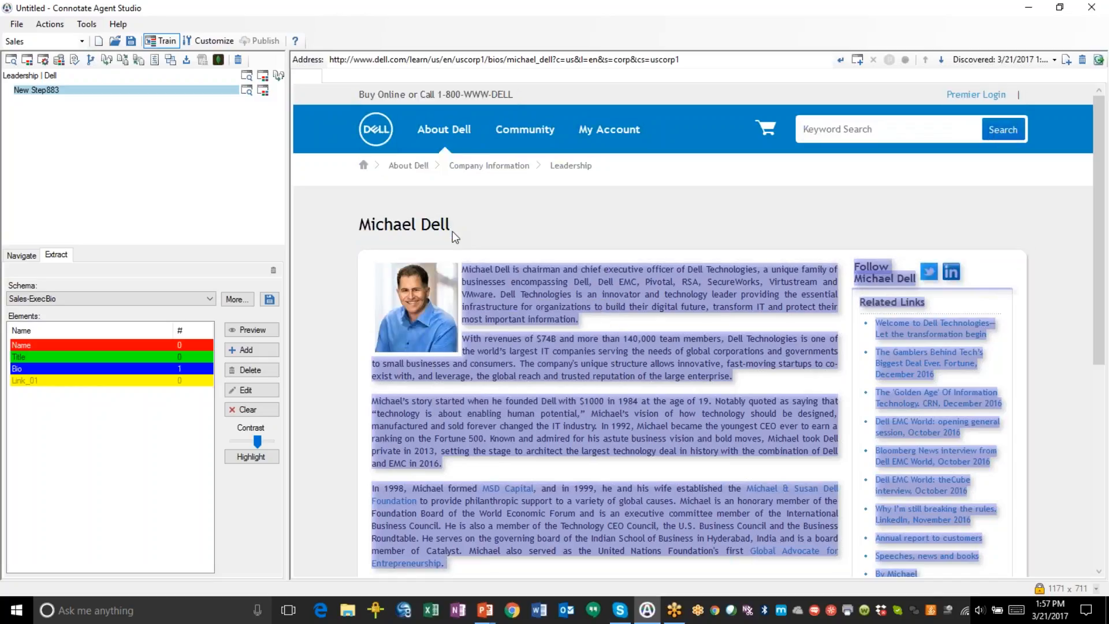
{"action": "left_click", "coordinate": [879, 269]}
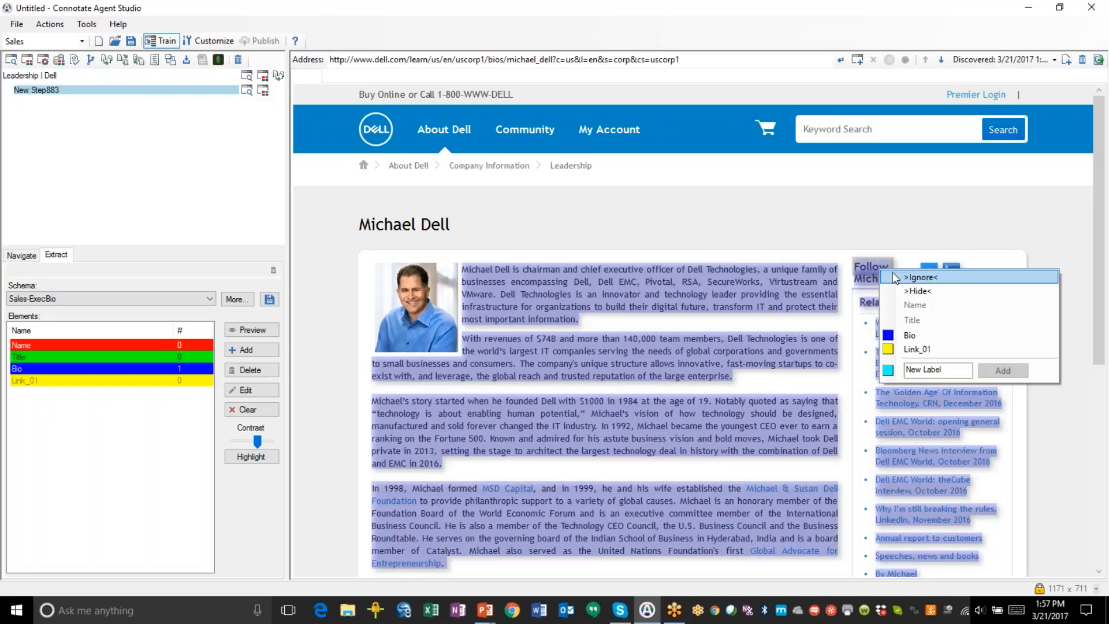
{"action": "left_click", "coordinate": [894, 277]}
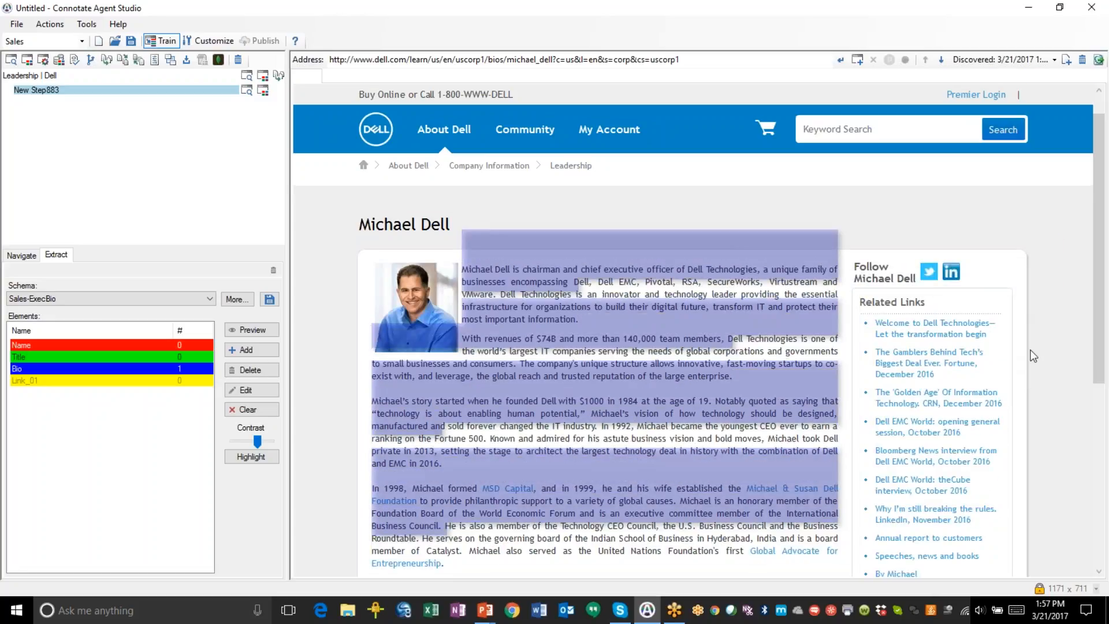
{"action": "scroll", "coordinate": [1034, 356], "scroll_direction": "down", "scroll_amount": 3}
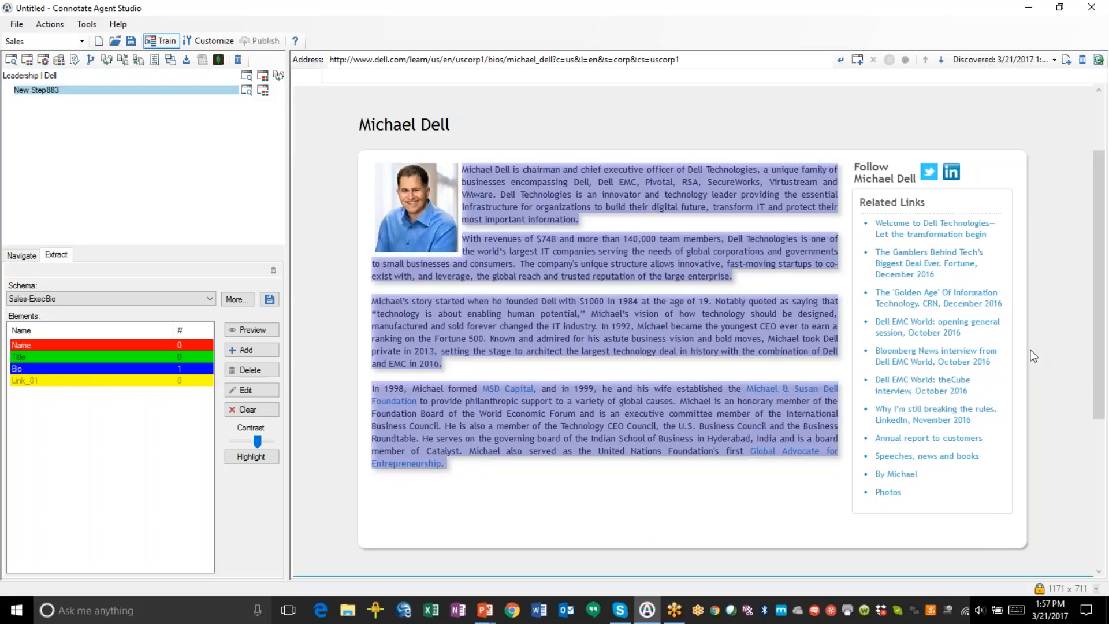
{"action": "scroll", "coordinate": [1033, 356], "scroll_direction": "up", "scroll_amount": 3}
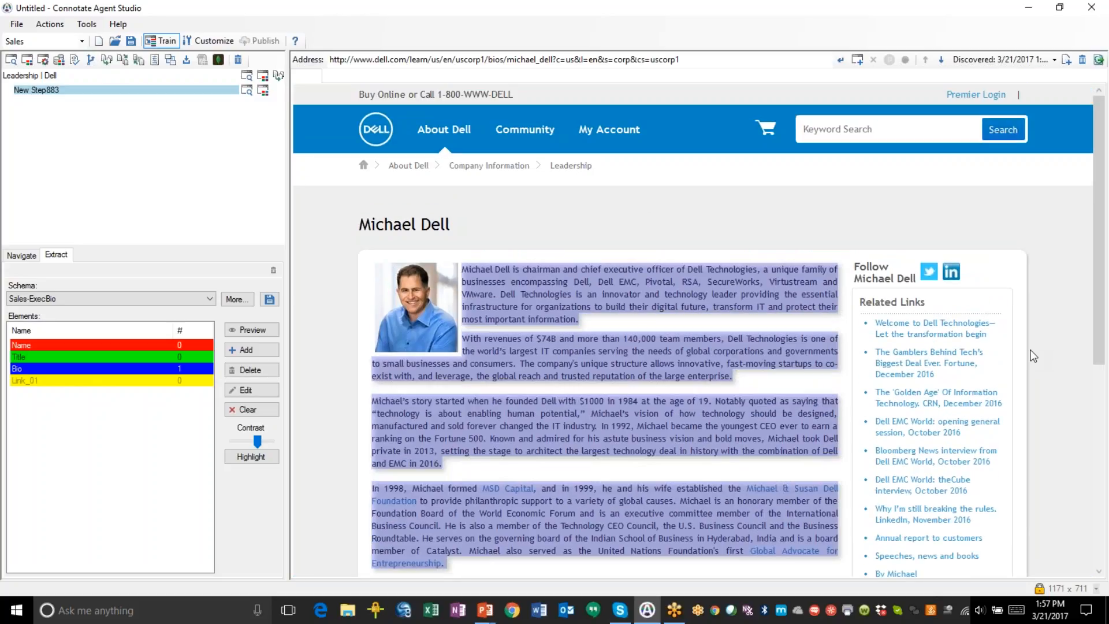
Load the fifth discovered sample page, label its first three biography paragraphs as Bio, and check the labelling down the page.
{"action": "left_click", "coordinate": [994, 60]}
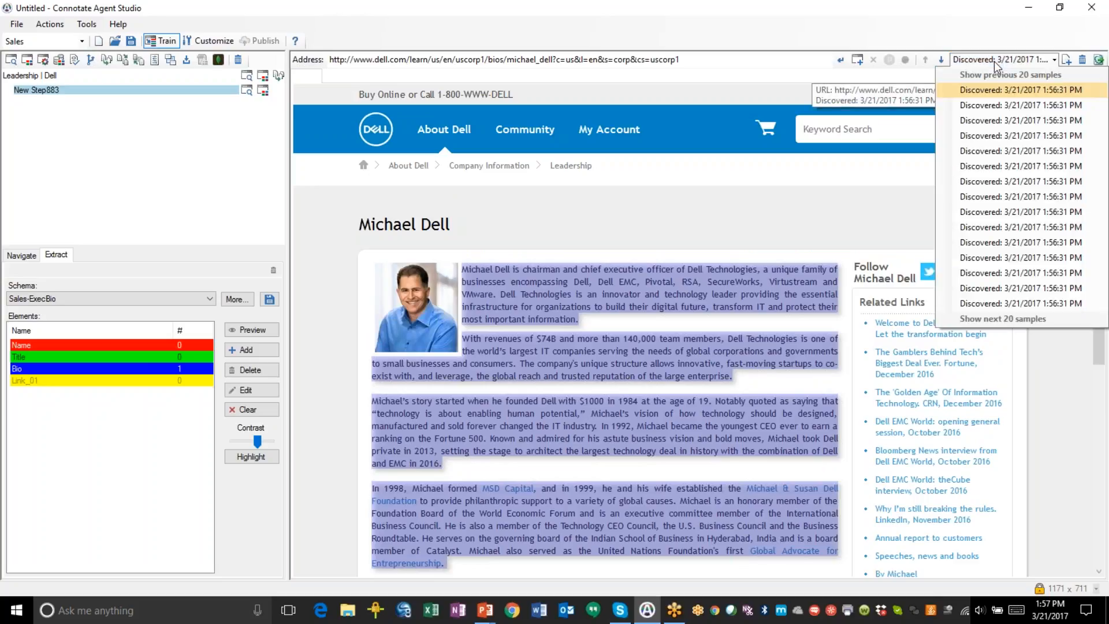
{"action": "left_click", "coordinate": [991, 212]}
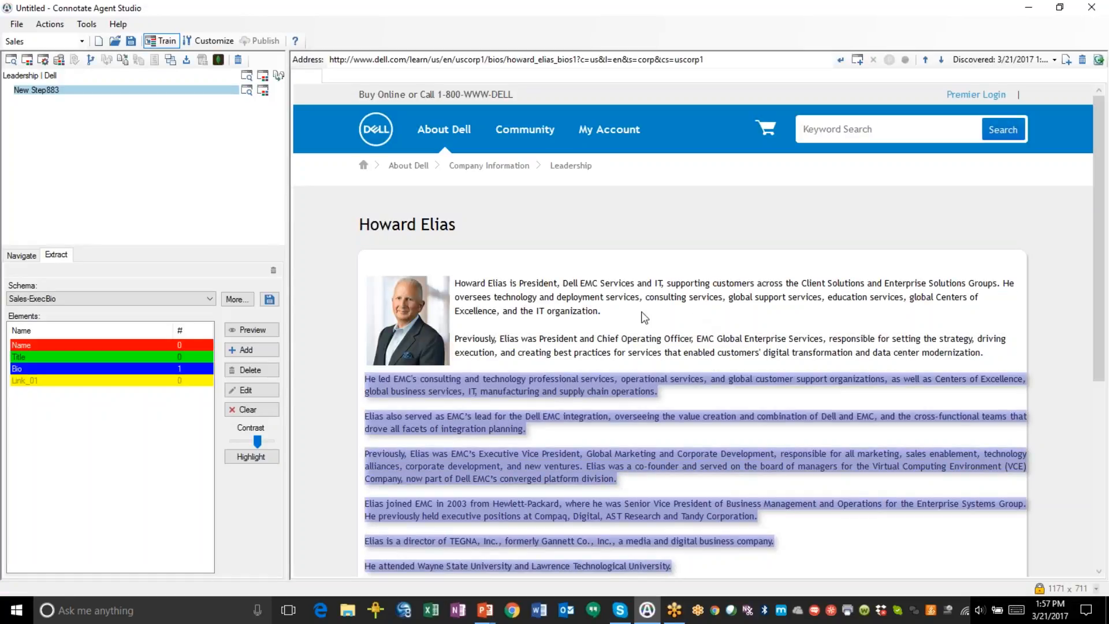
{"action": "left_click", "coordinate": [625, 287]}
{"action": "left_click", "coordinate": [658, 354]}
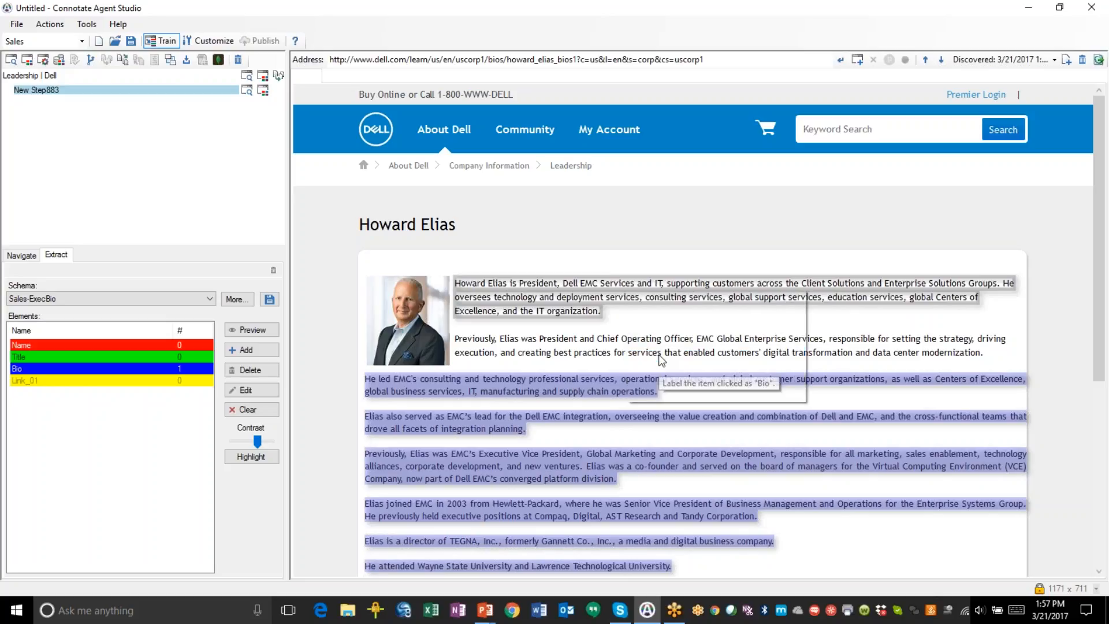
{"action": "left_click", "coordinate": [426, 330]}
{"action": "left_click", "coordinate": [446, 336]}
{"action": "left_click", "coordinate": [461, 382]}
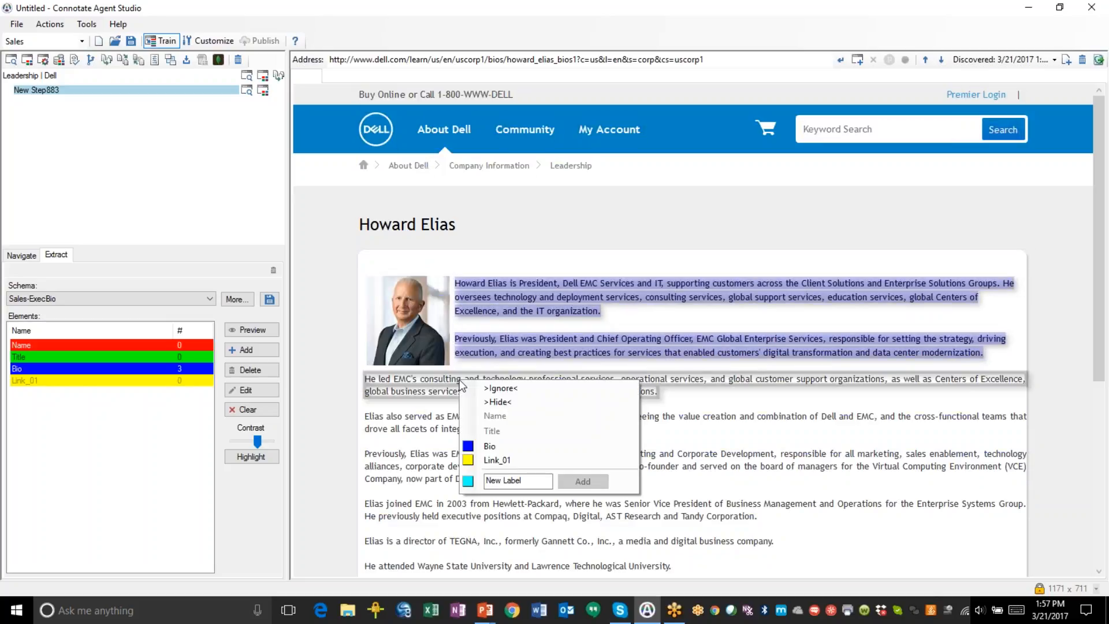
{"action": "left_click", "coordinate": [489, 446]}
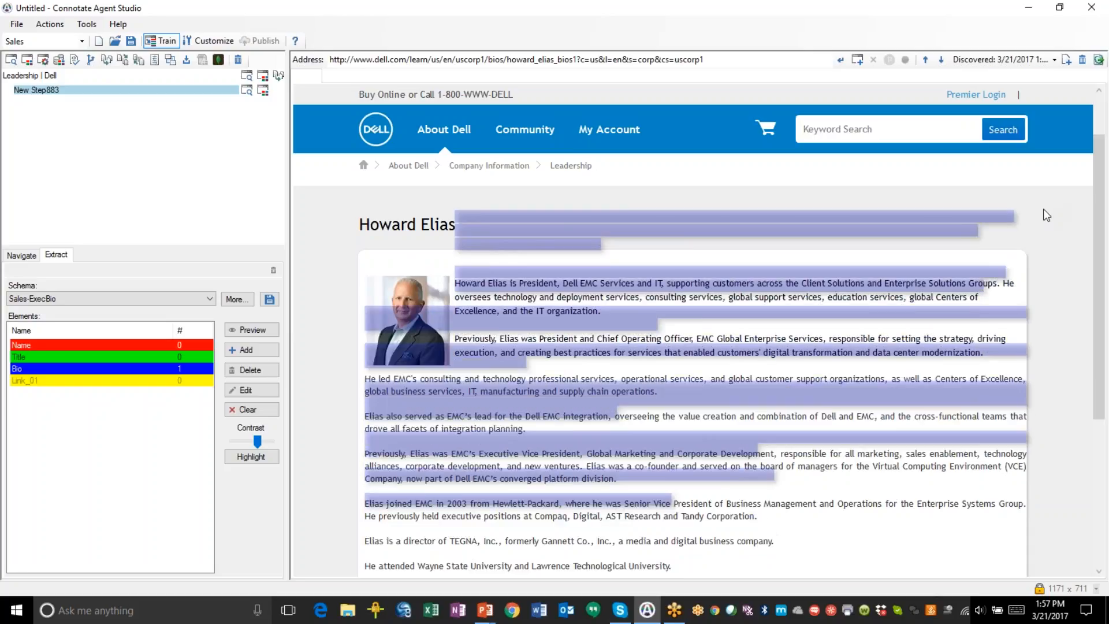
{"action": "scroll", "coordinate": [1045, 213], "scroll_direction": "down", "scroll_amount": 1}
{"action": "scroll", "coordinate": [1043, 210], "scroll_direction": "down", "scroll_amount": 1}
{"action": "scroll", "coordinate": [1042, 211], "scroll_direction": "up", "scroll_amount": 2}
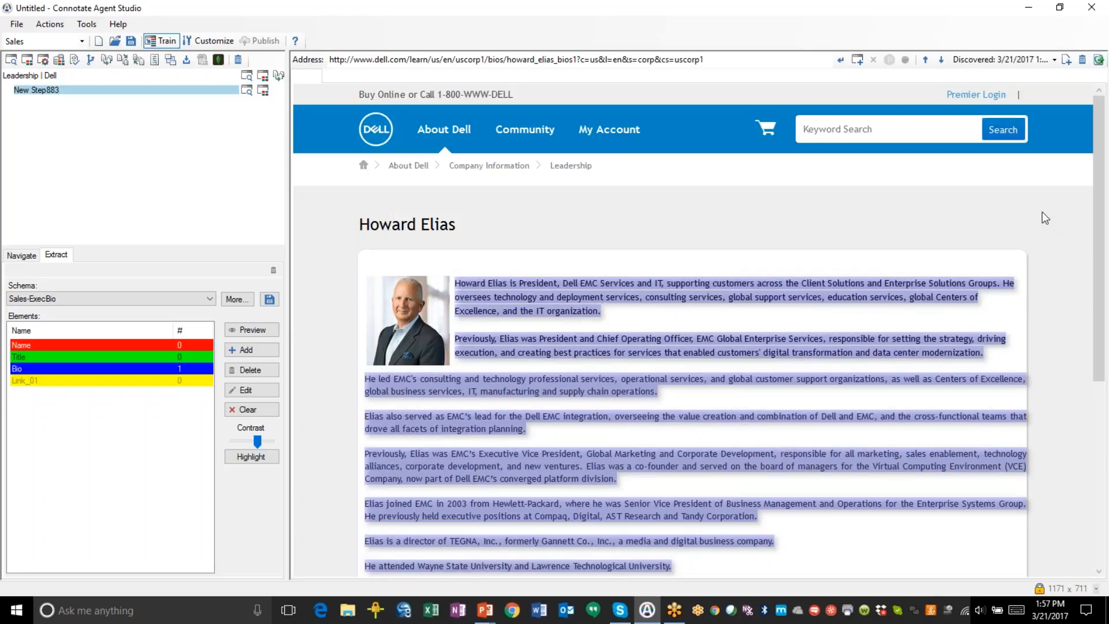
On the third discovered sample page, mark the blank line below the biography as ignored and label the first biography paragraph as Bio.
{"action": "left_click", "coordinate": [995, 59]}
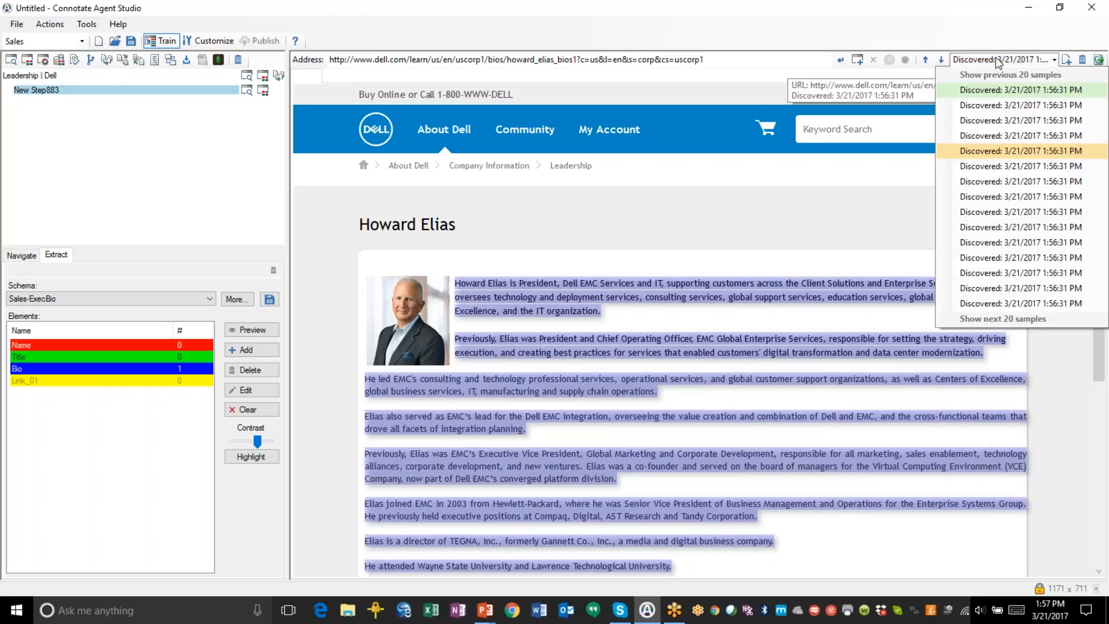
{"action": "left_click", "coordinate": [993, 119]}
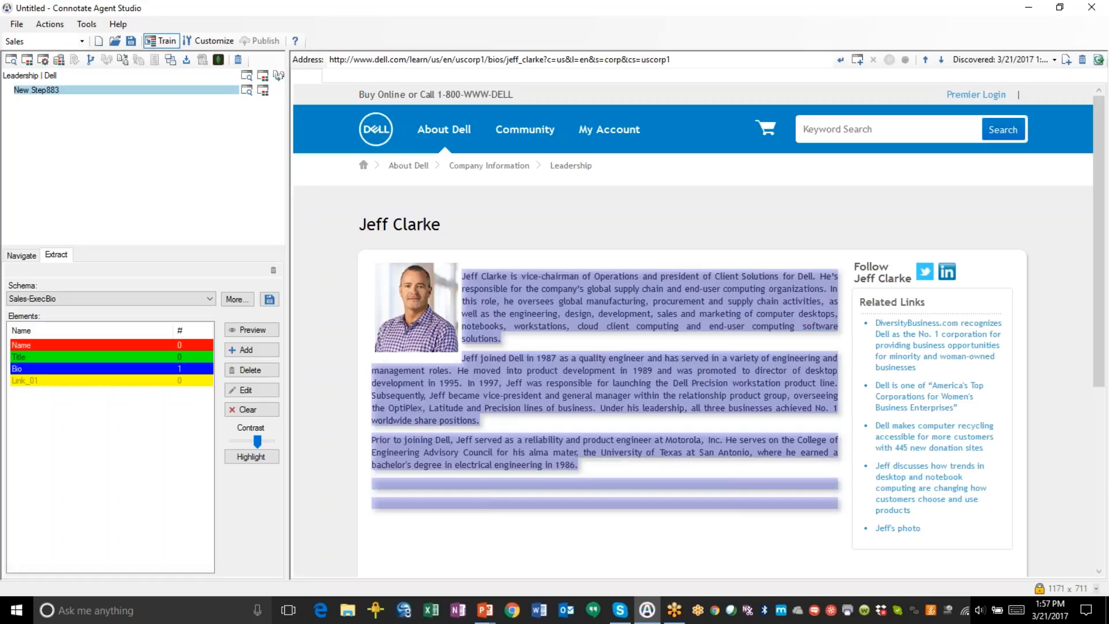
{"action": "left_click", "coordinate": [588, 505]}
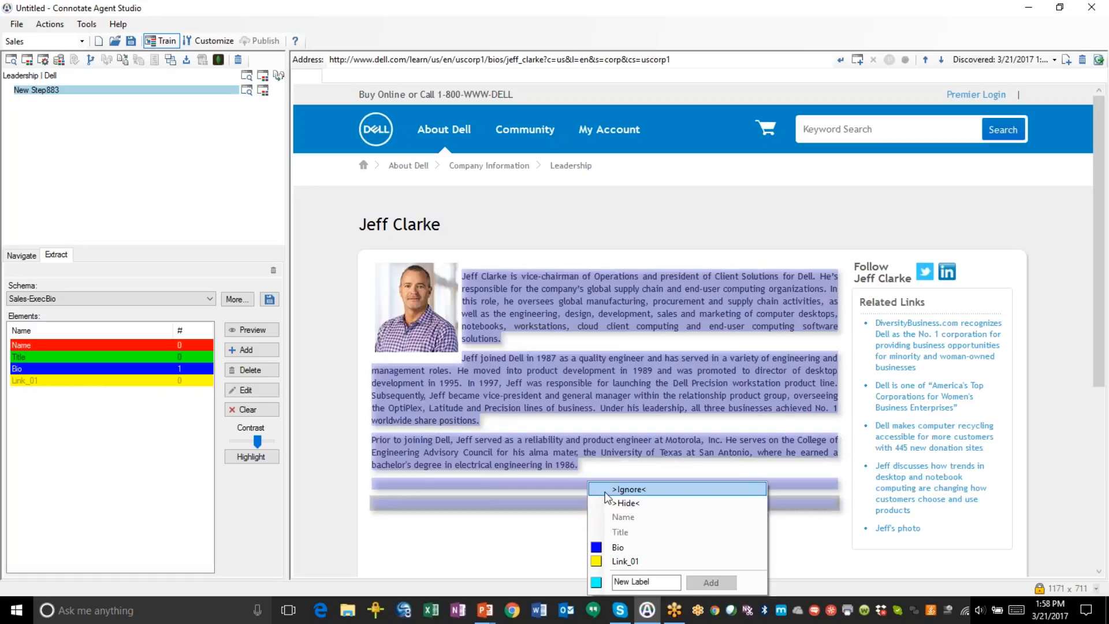
{"action": "left_click", "coordinate": [605, 491]}
{"action": "left_click", "coordinate": [572, 301]}
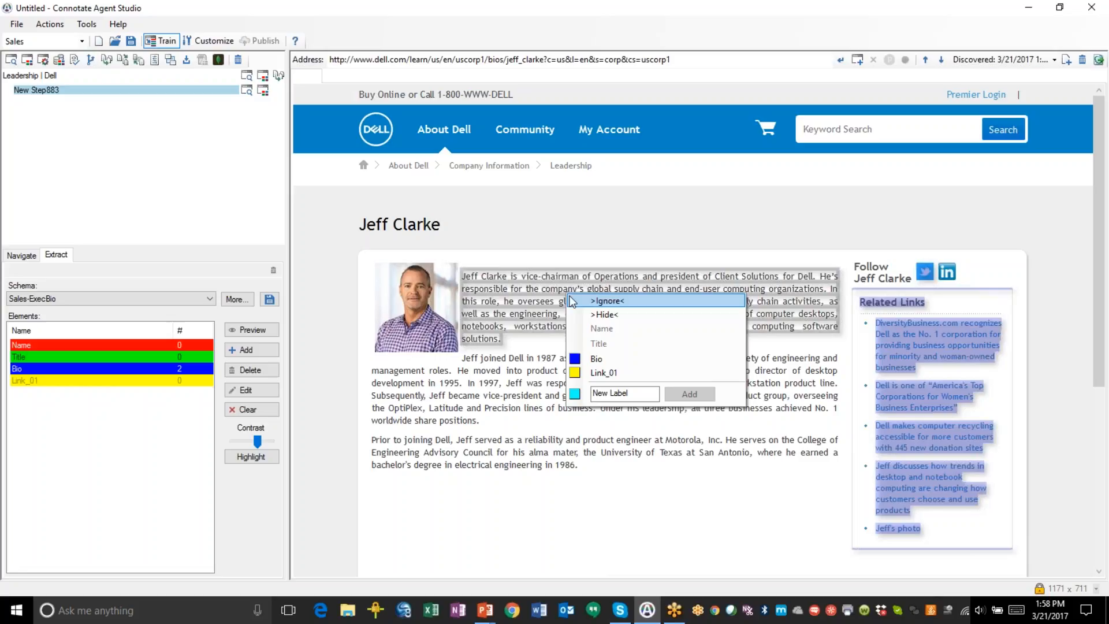
{"action": "left_click", "coordinate": [598, 358]}
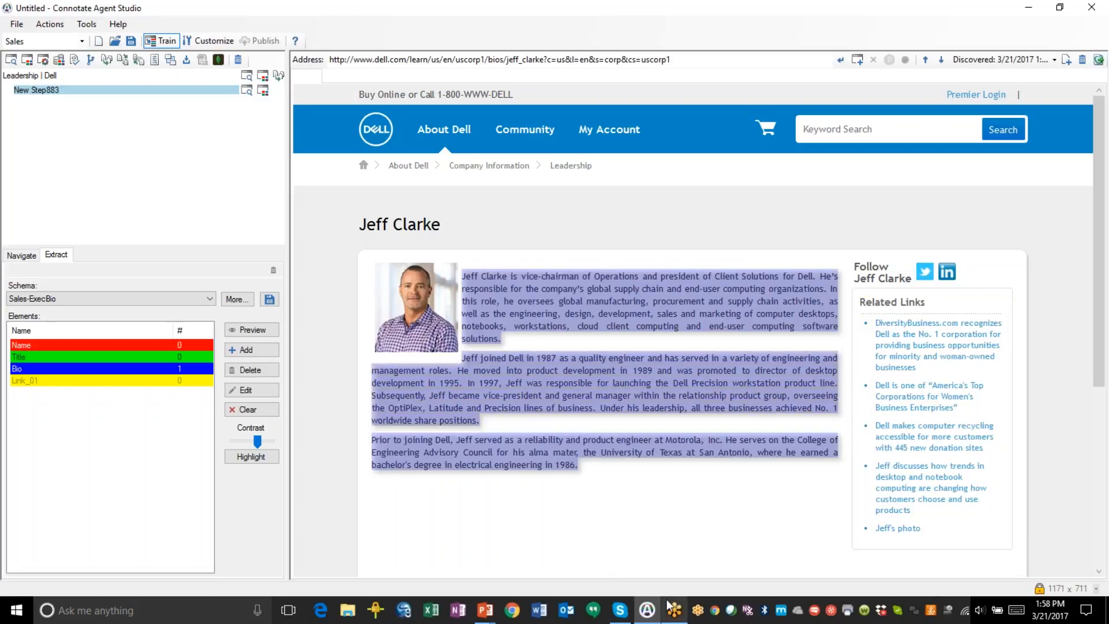
{"action": "scroll", "coordinate": [693, 530], "scroll_direction": "down", "scroll_amount": 3}
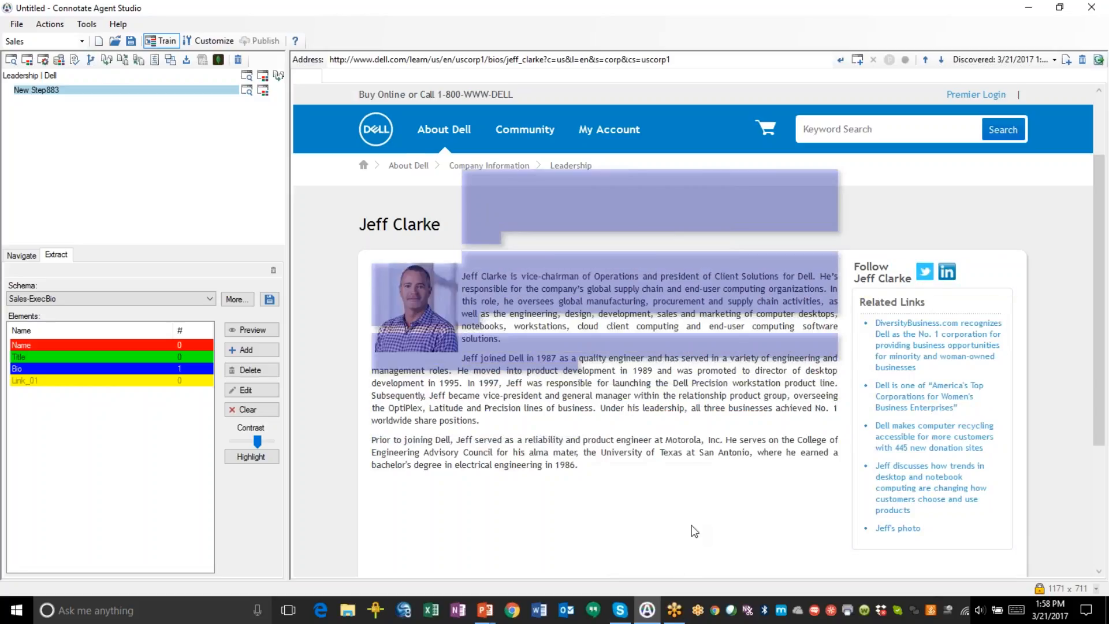
{"action": "scroll", "coordinate": [694, 530], "scroll_direction": "up", "scroll_amount": 3}
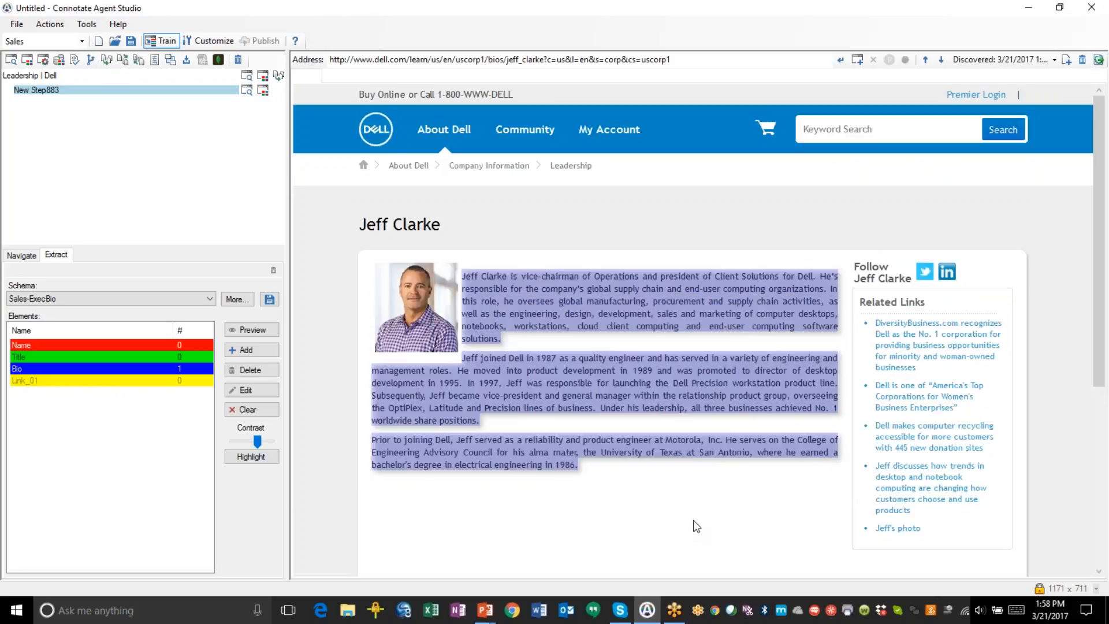
Check the Bio labelling on the second discovered sample page and save the agent as "exec bios".
{"action": "left_click", "coordinate": [964, 60]}
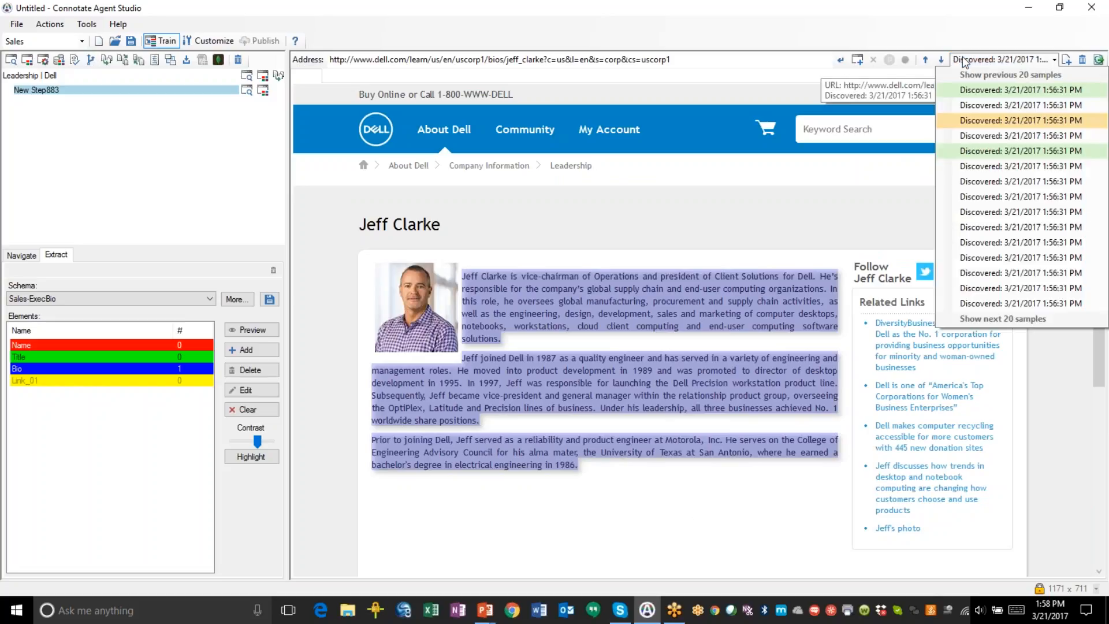
{"action": "left_click", "coordinate": [962, 104]}
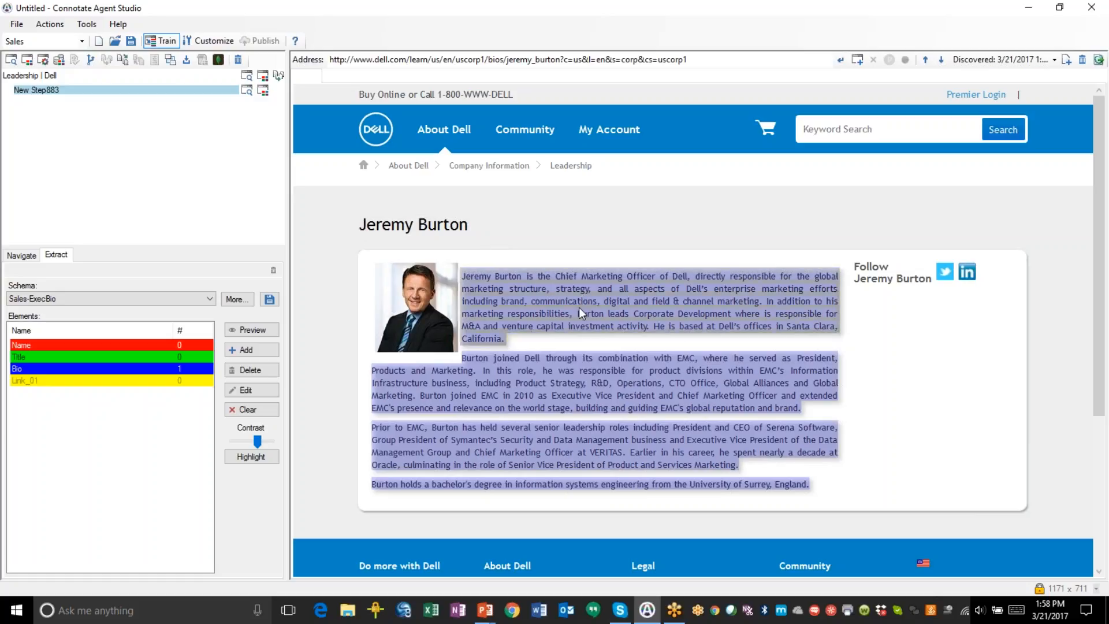
{"action": "left_click", "coordinate": [17, 25]}
{"action": "left_click", "coordinate": [35, 90]}
{"action": "type", "text": "e"}
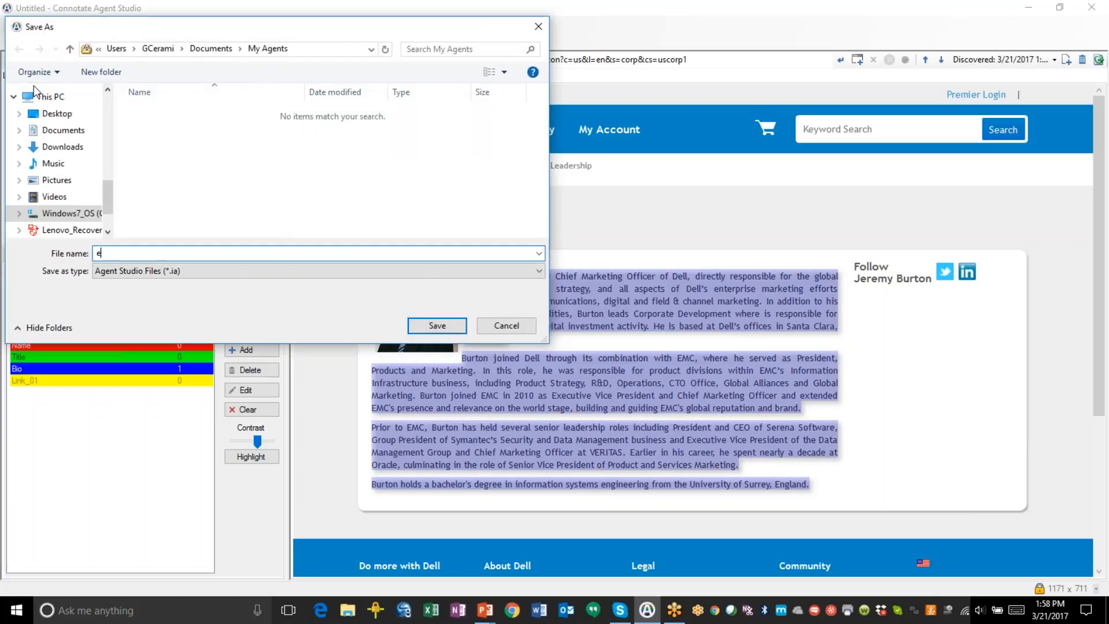
{"action": "type", "text": "xec bios"}
{"action": "left_click", "coordinate": [439, 327]}
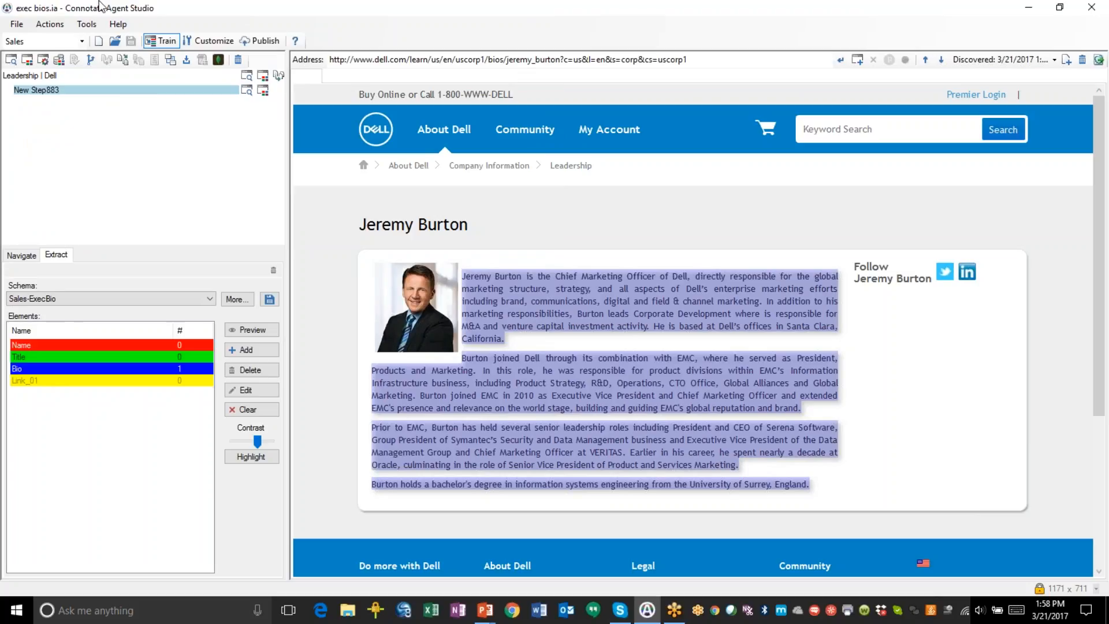
Run the exec bios agent and enlarge its output window.
{"action": "left_click", "coordinate": [86, 24]}
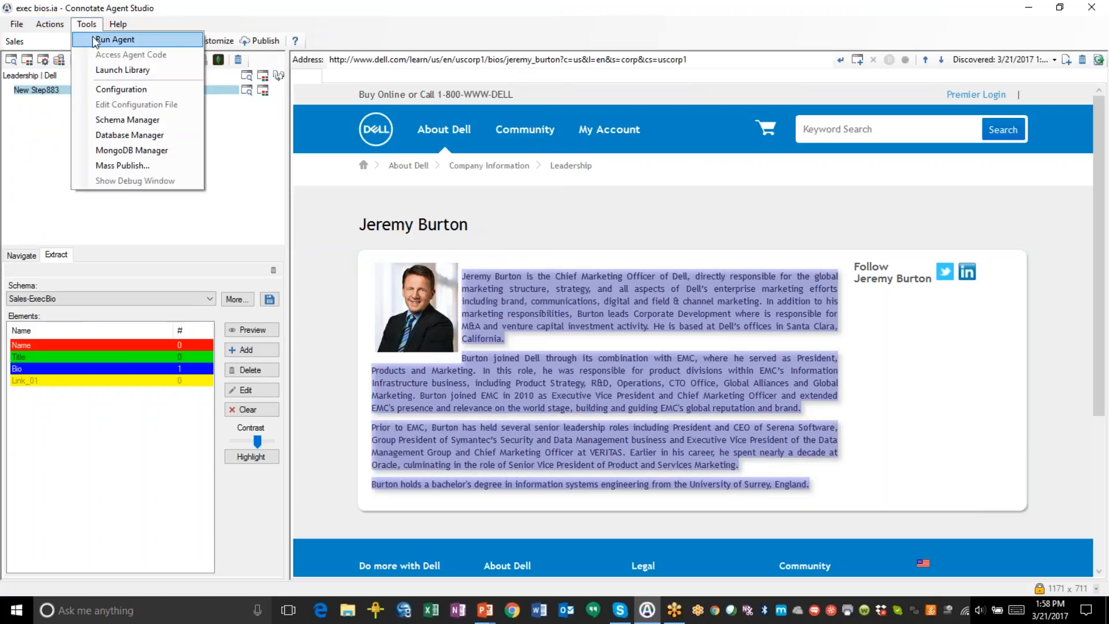
{"action": "left_click", "coordinate": [96, 39]}
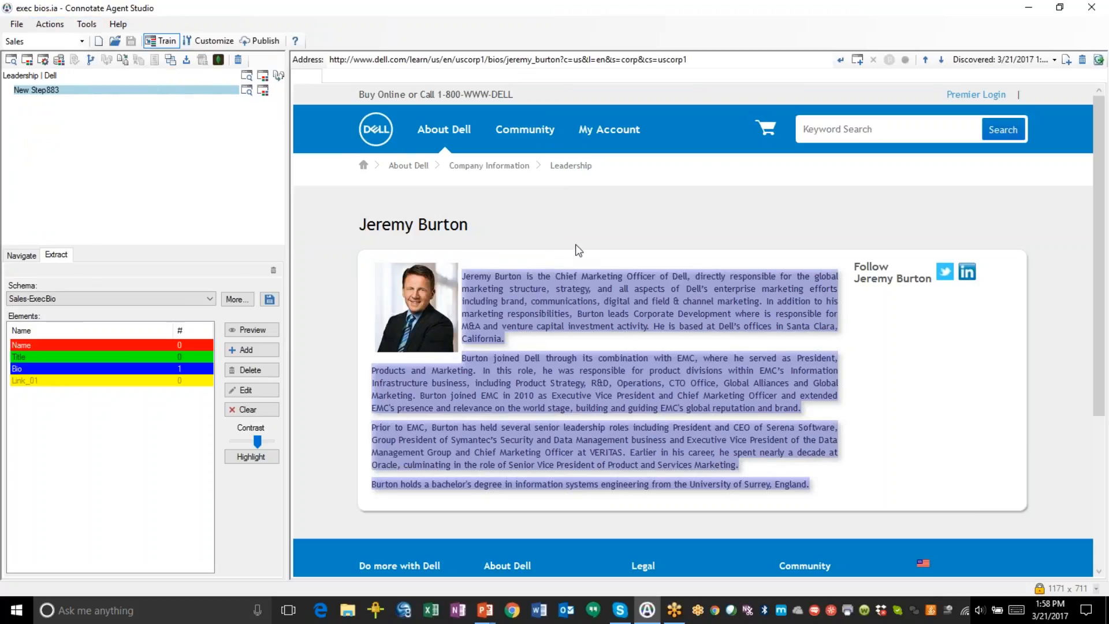
{"action": "left_click_drag", "start_coordinate": [606, 152], "coordinate": [539, 56]}
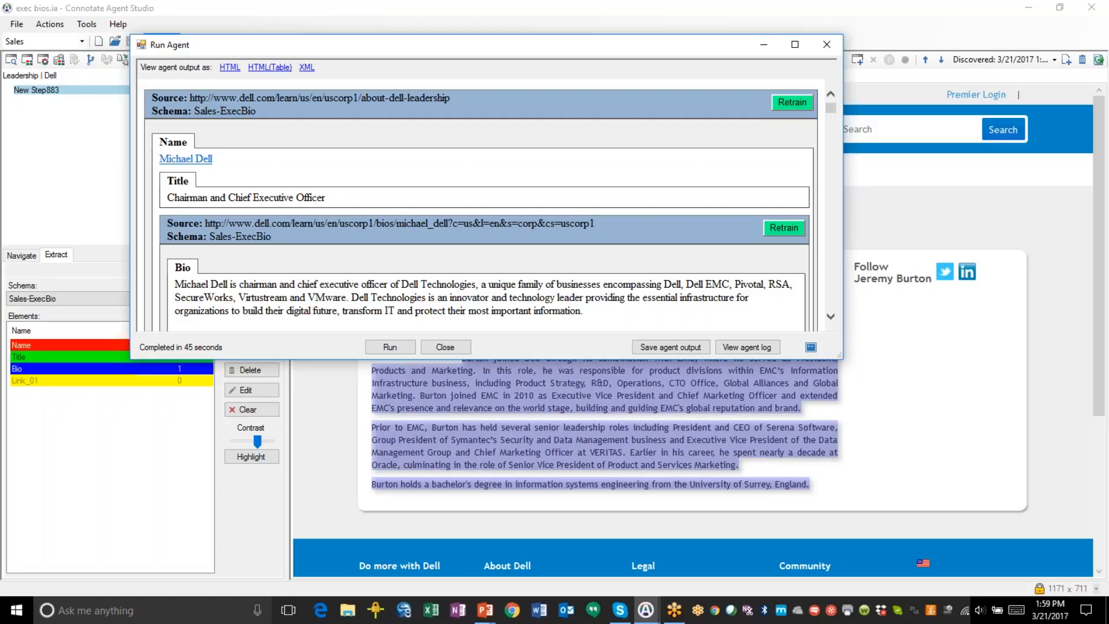
{"action": "left_click_drag", "start_coordinate": [835, 355], "coordinate": [943, 488]}
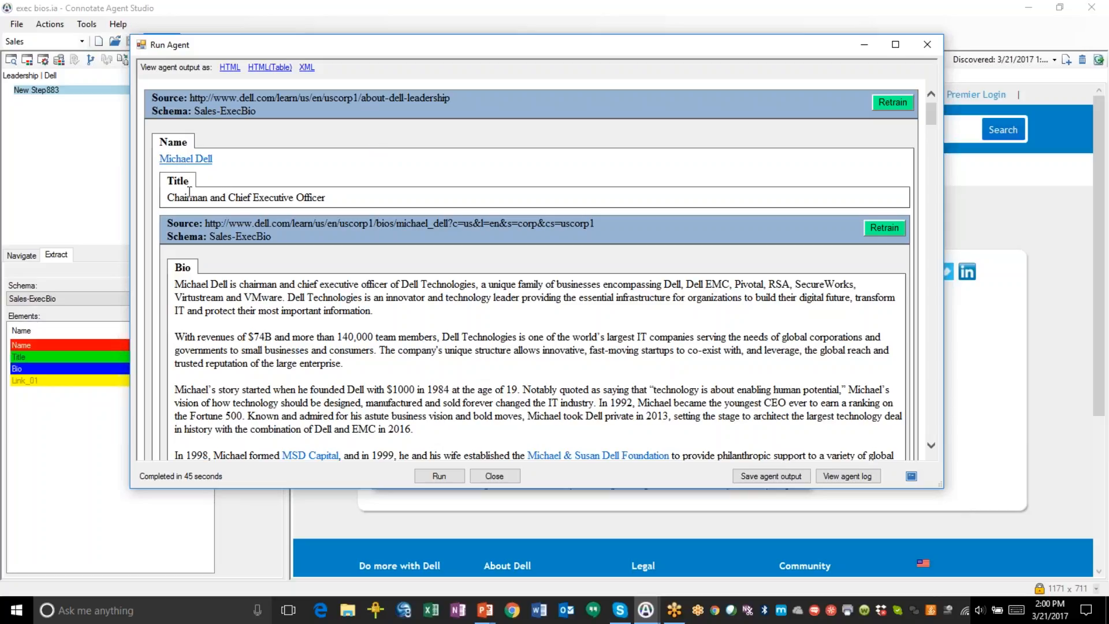
Review the extracted names, titles and biographies in the HTML, HTML table and XML output views, ending on the table view.
{"action": "scroll", "coordinate": [335, 330], "scroll_direction": "down", "scroll_amount": 5}
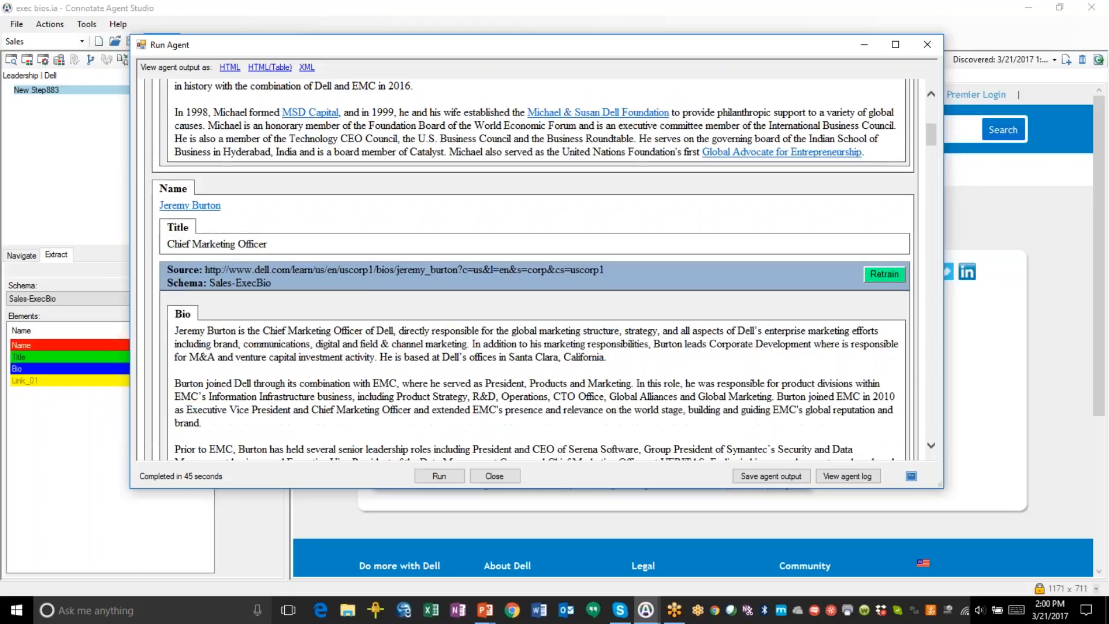
{"action": "scroll", "coordinate": [333, 340], "scroll_direction": "up", "scroll_amount": 5}
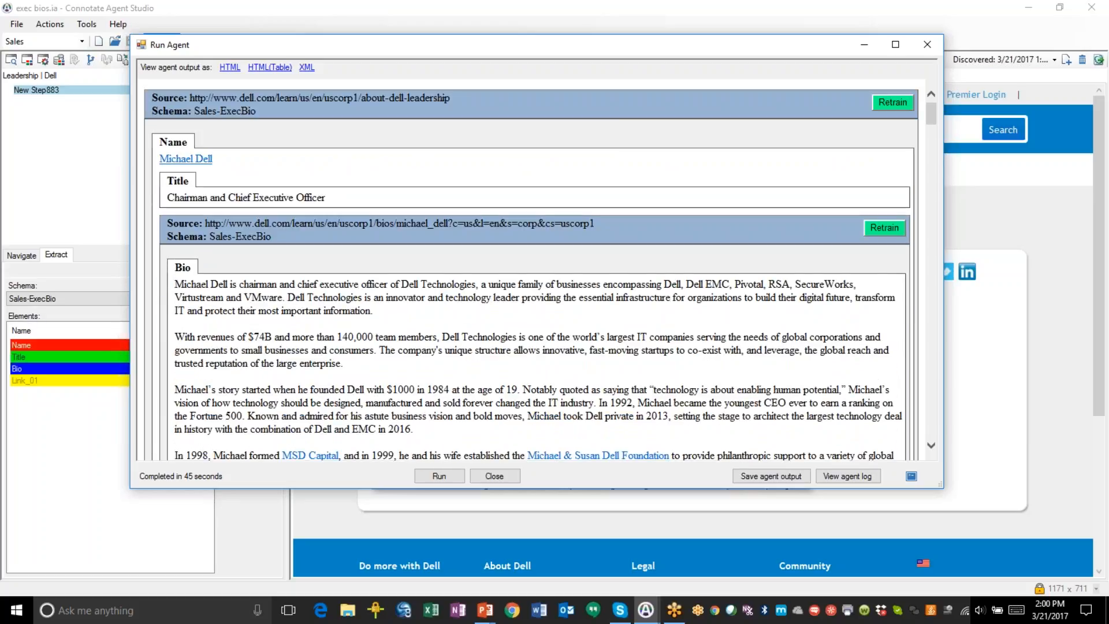
{"action": "left_click", "coordinate": [269, 68]}
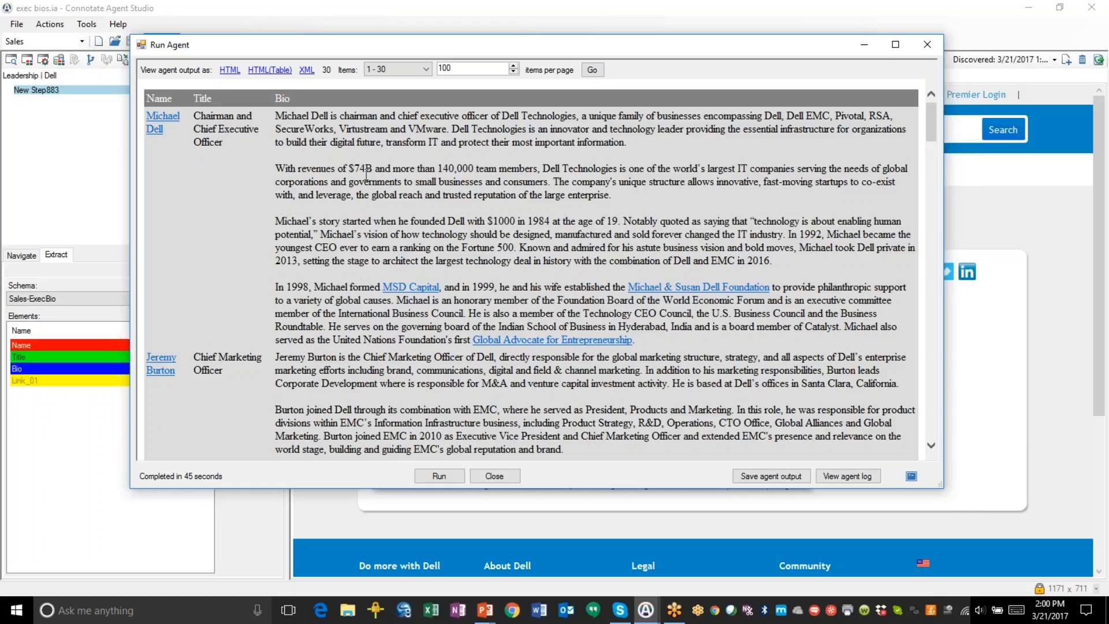
{"action": "scroll", "coordinate": [367, 174], "scroll_direction": "down", "scroll_amount": 3}
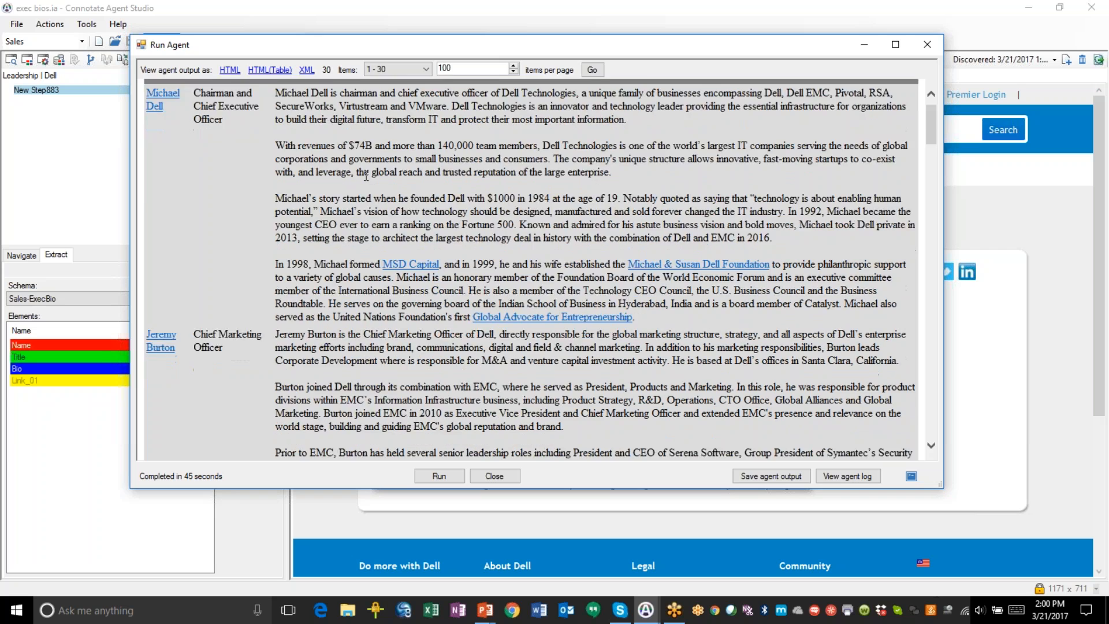
{"action": "scroll", "coordinate": [366, 174], "scroll_direction": "down", "scroll_amount": 10}
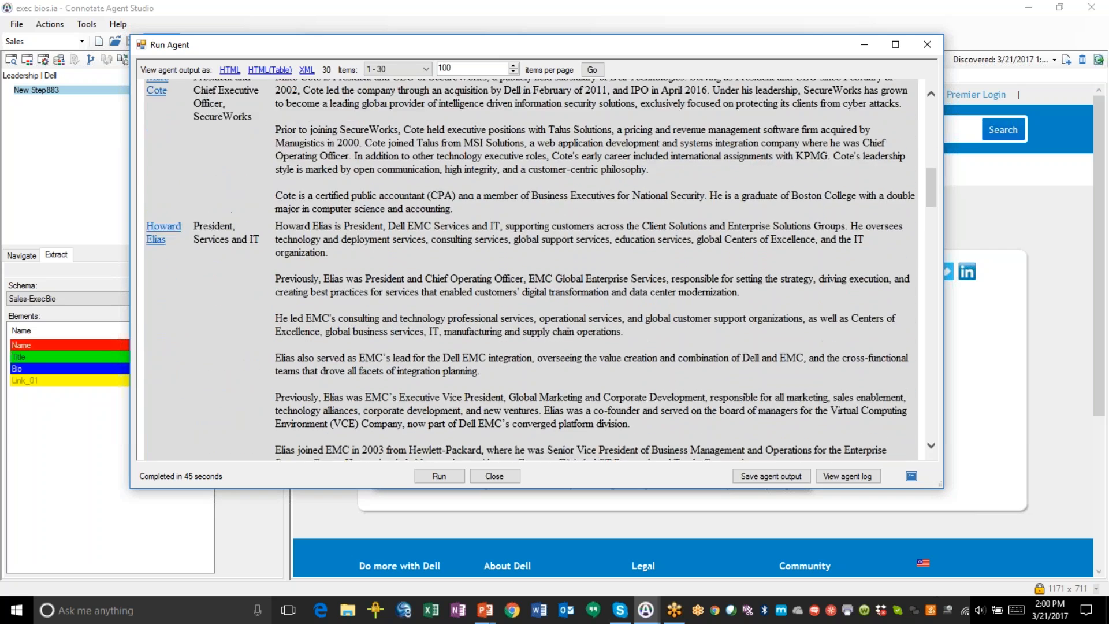
{"action": "scroll", "coordinate": [366, 177], "scroll_direction": "up", "scroll_amount": 15}
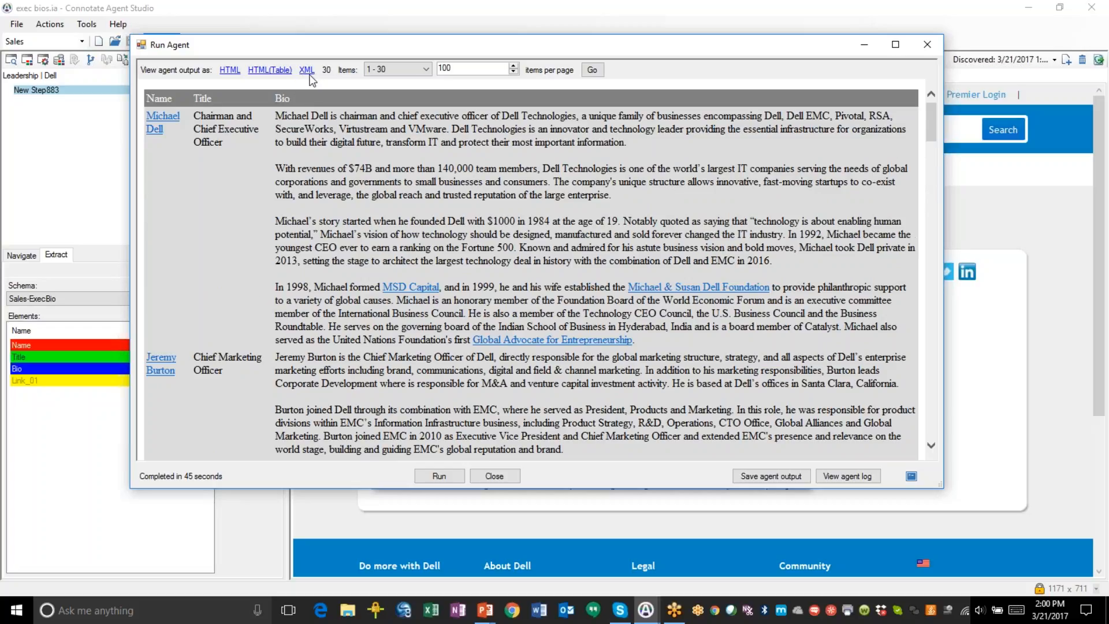
{"action": "left_click", "coordinate": [307, 70]}
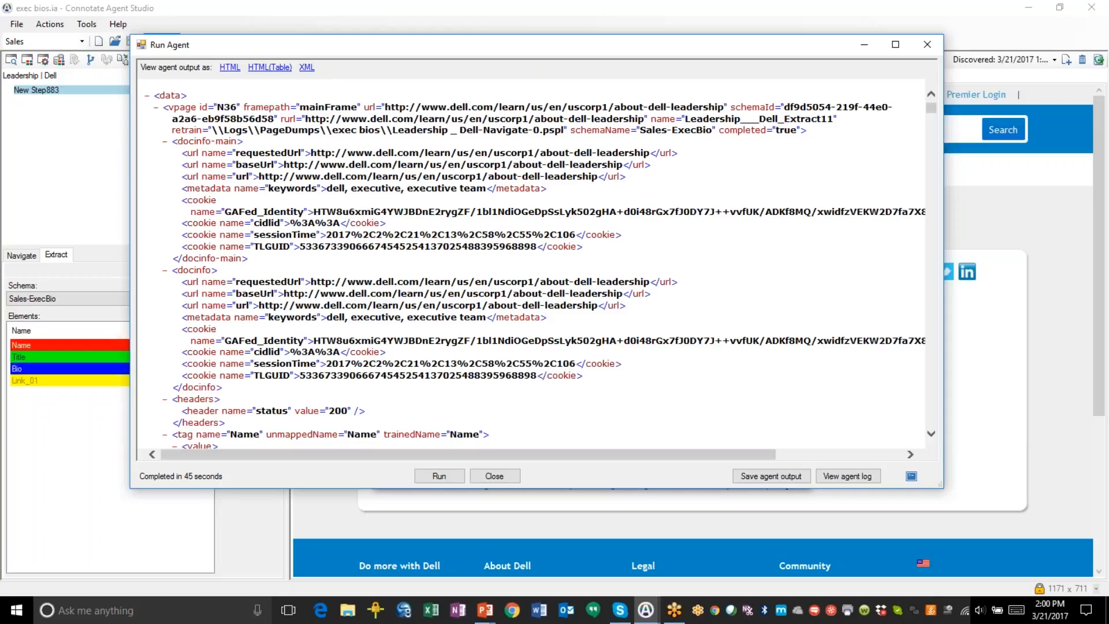
{"action": "left_click", "coordinate": [261, 68]}
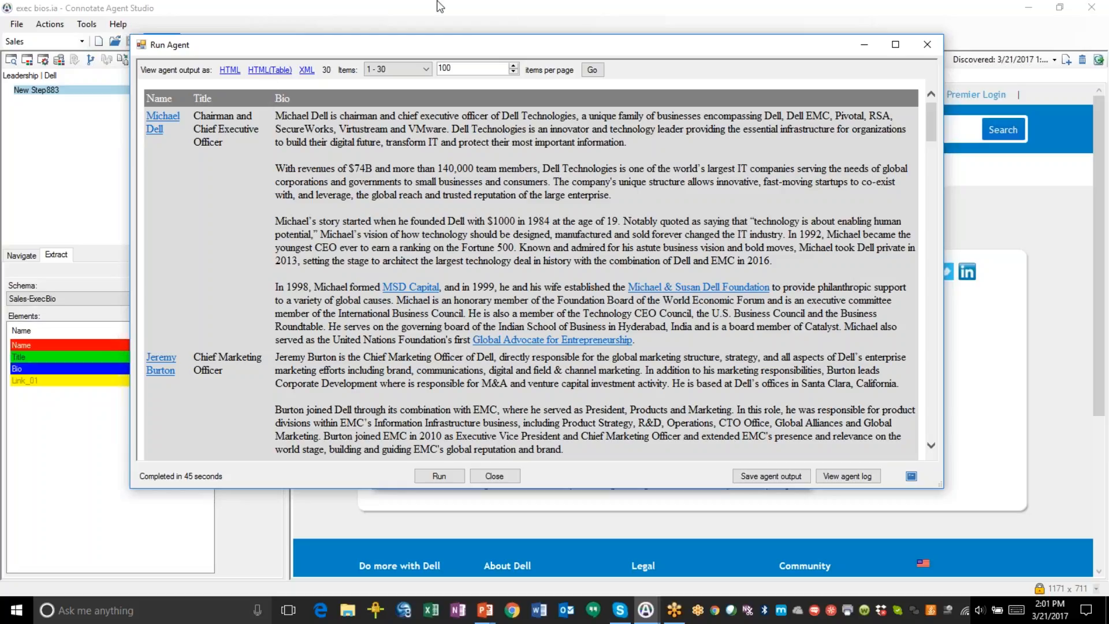
{"action": "left_click", "coordinate": [1096, 327]}
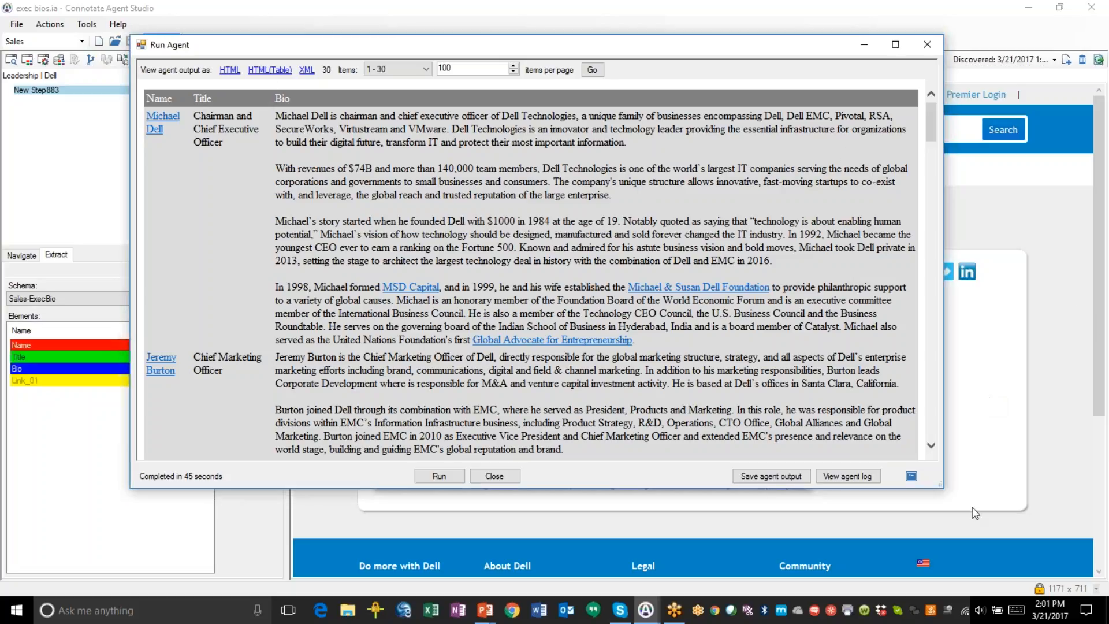